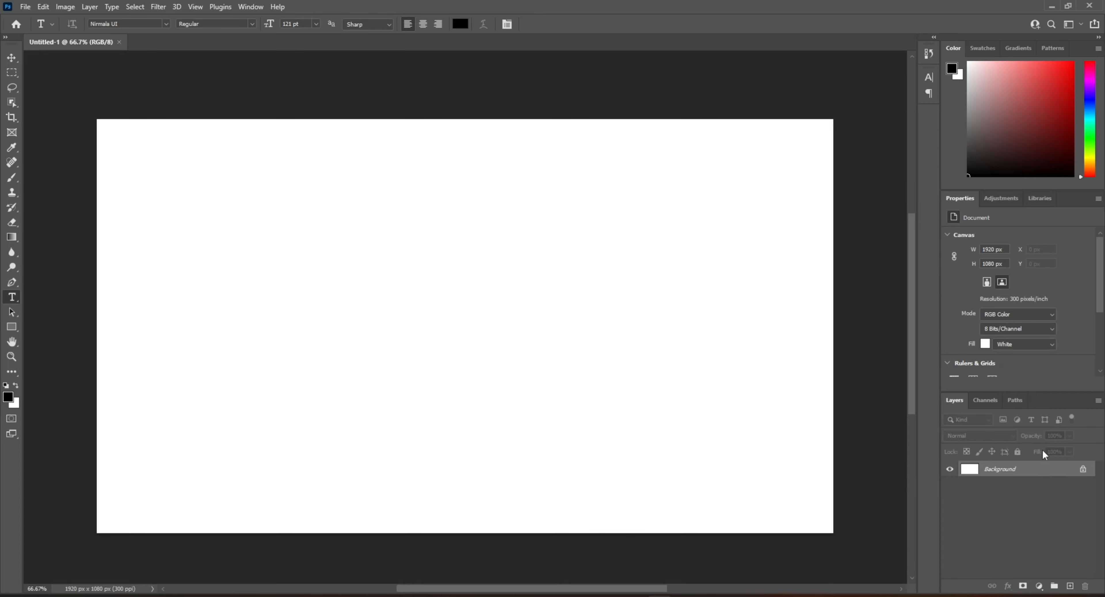
Open the farmer, mountains, two woman and two nature photos from the Downloads folder
click(24, 7)
click(34, 29)
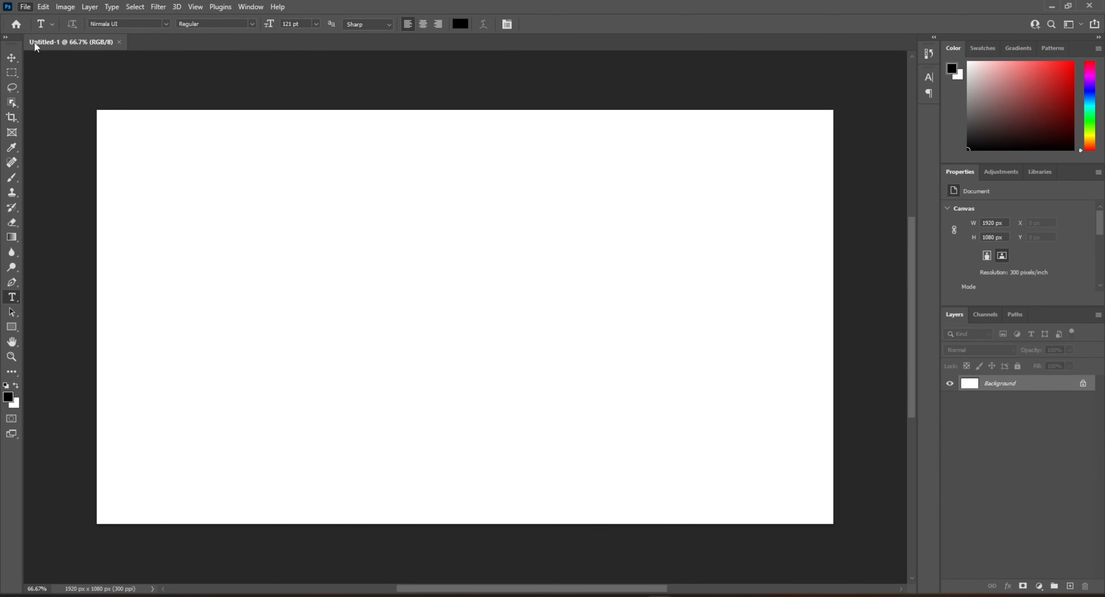
drag(511, 121, 161, 139)
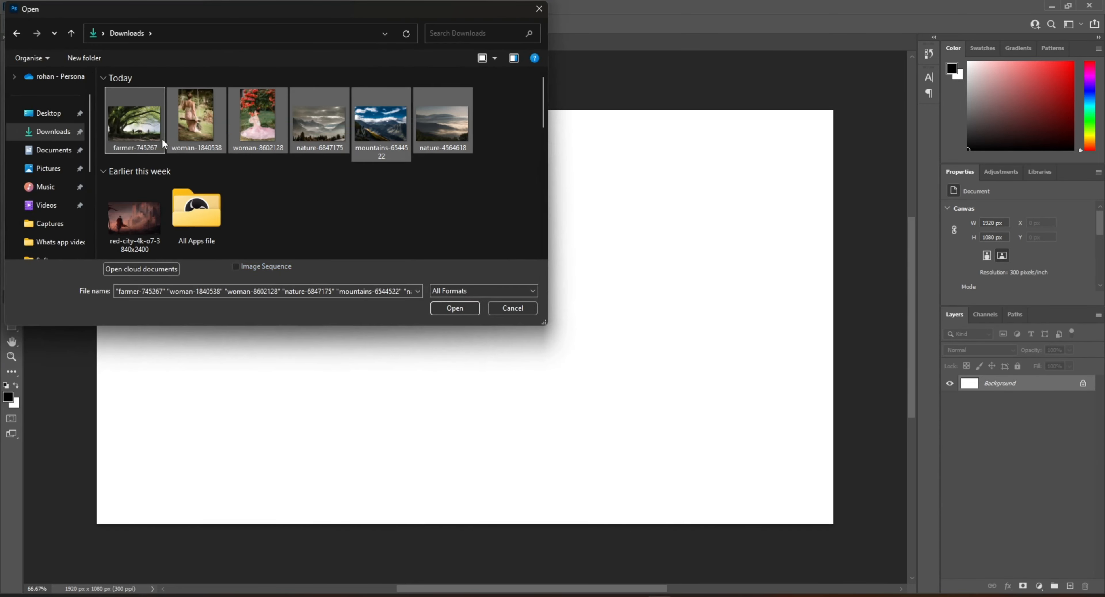
click(444, 310)
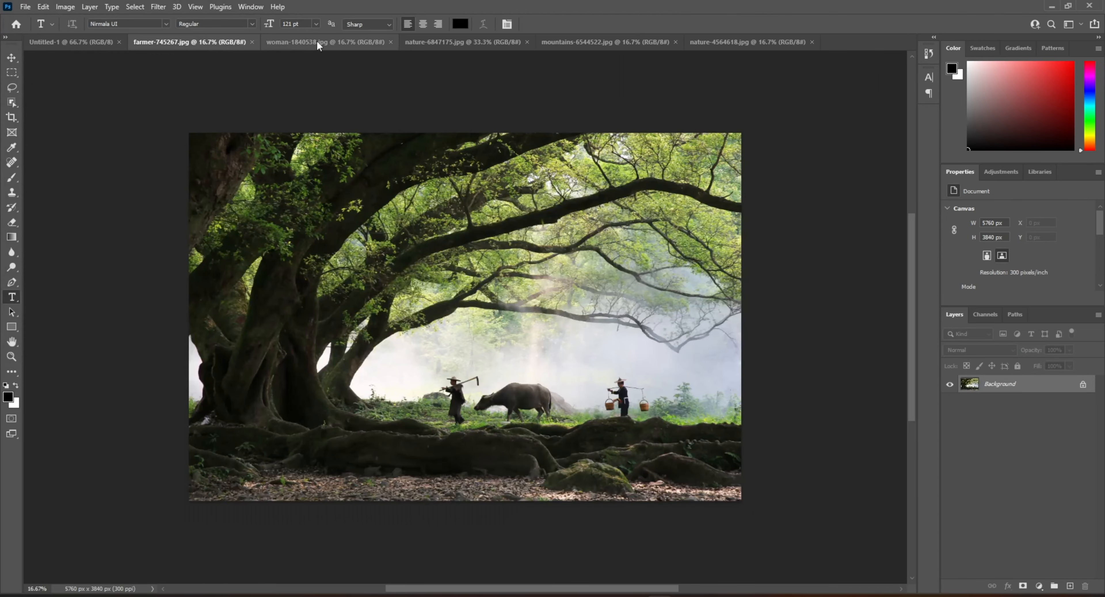
Outline the footpath and sunlit grassy slope in mountains-6544522.jpg with a freehand Lasso selection
click(318, 43)
click(473, 41)
click(591, 40)
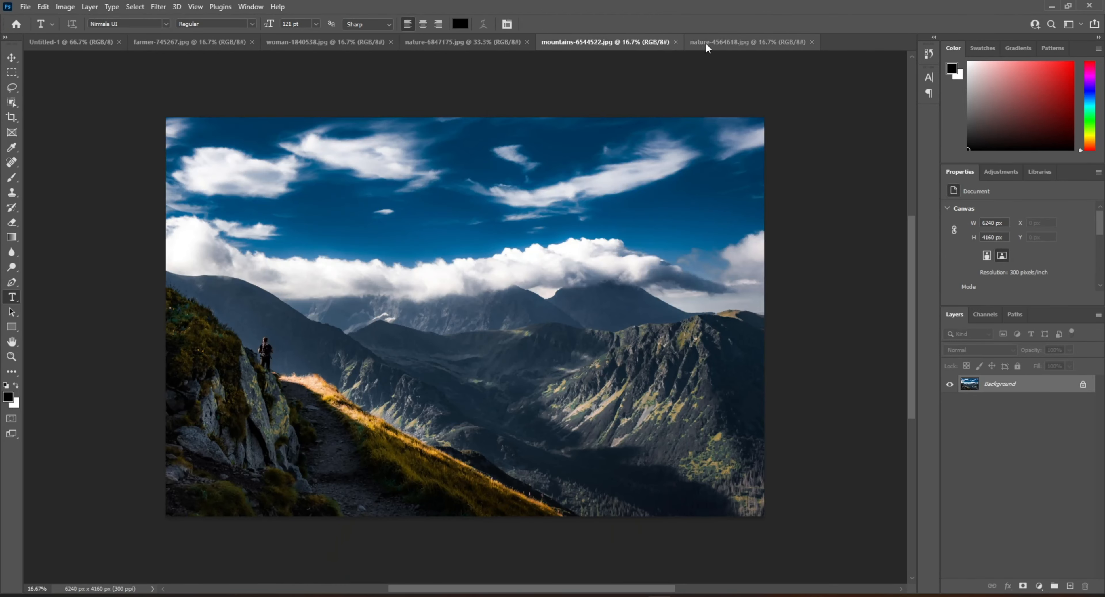
click(719, 41)
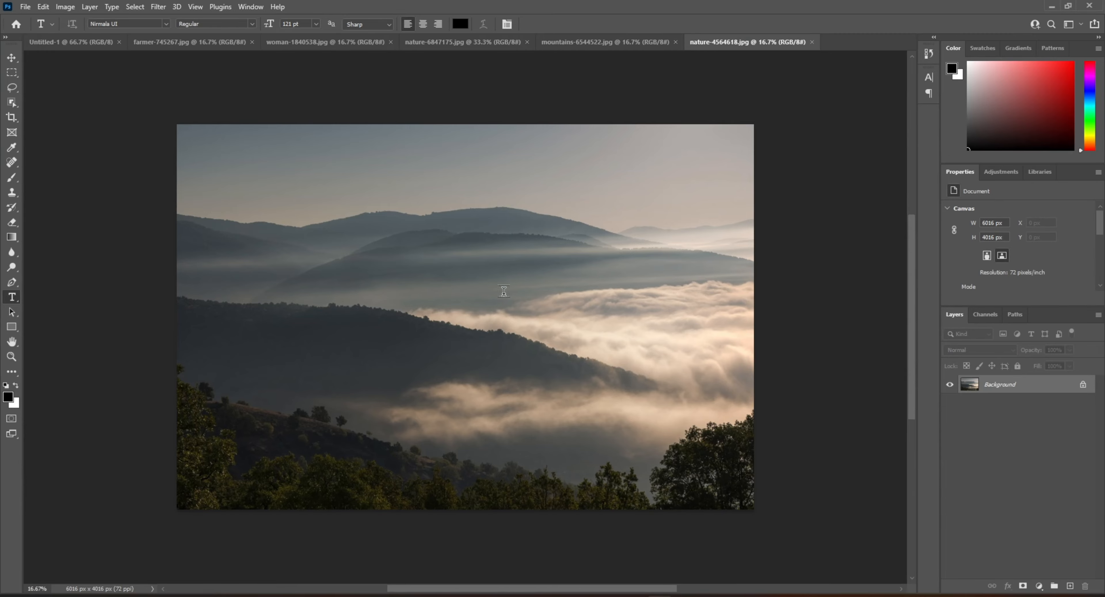
key(ctrl+shift+Tab)
scroll(369, 447, up, 3)
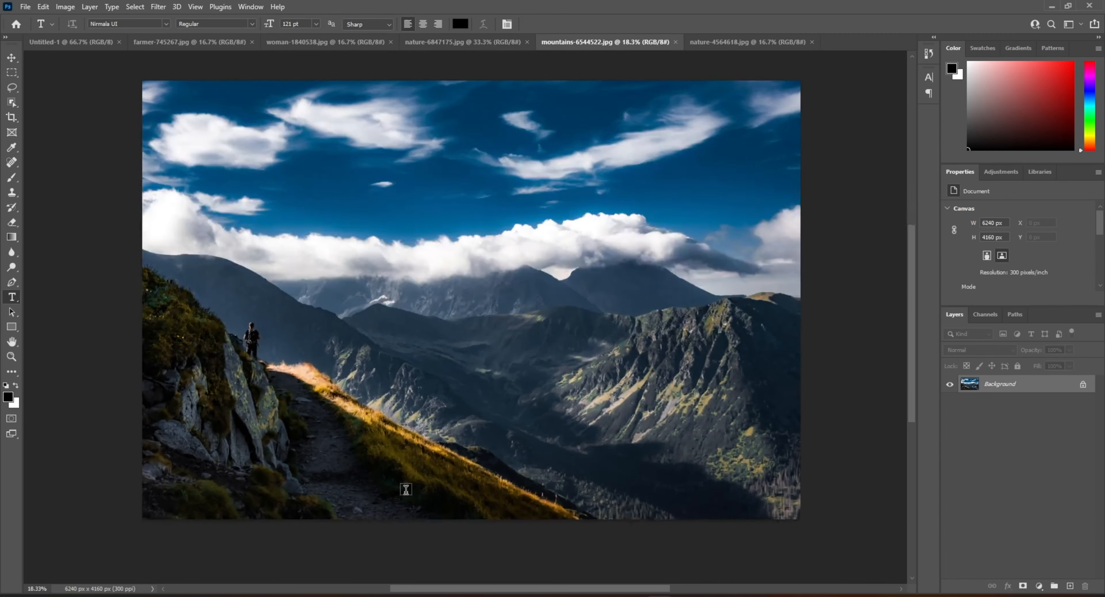
click(17, 90)
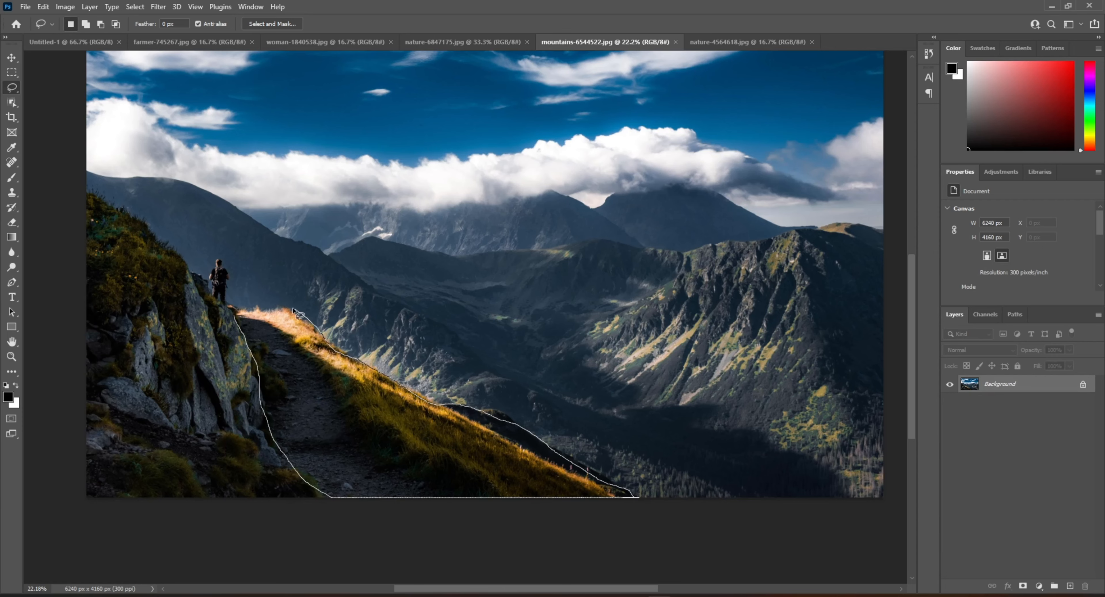
drag(241, 317, 235, 310)
Move the selected grassy slope from the mountains photo into the Untitled-1 document
key(v)
drag(334, 365, 451, 442)
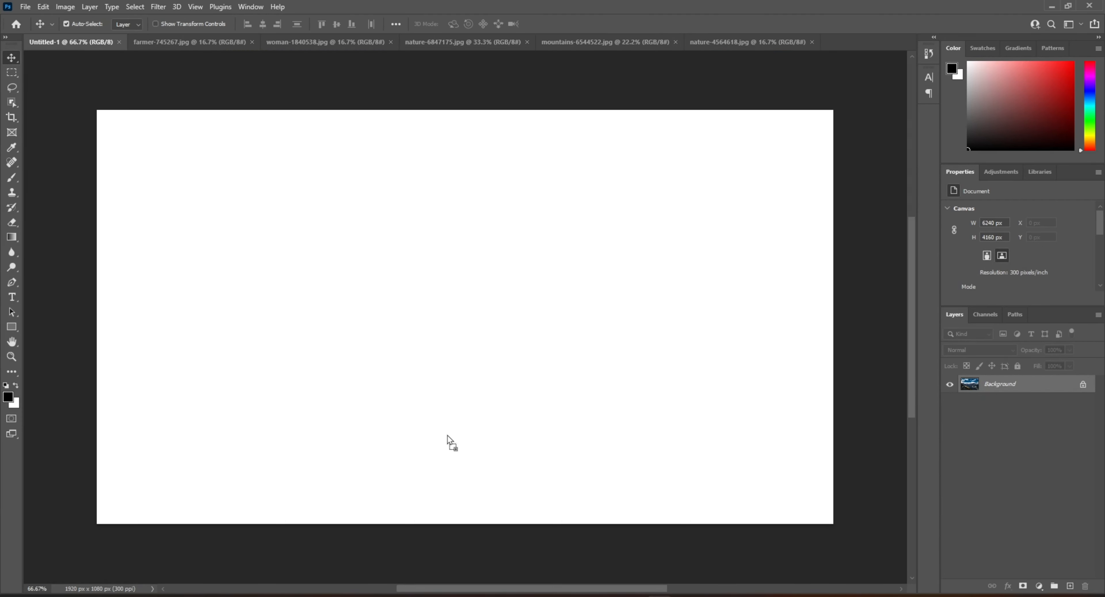
drag(417, 374, 417, 381)
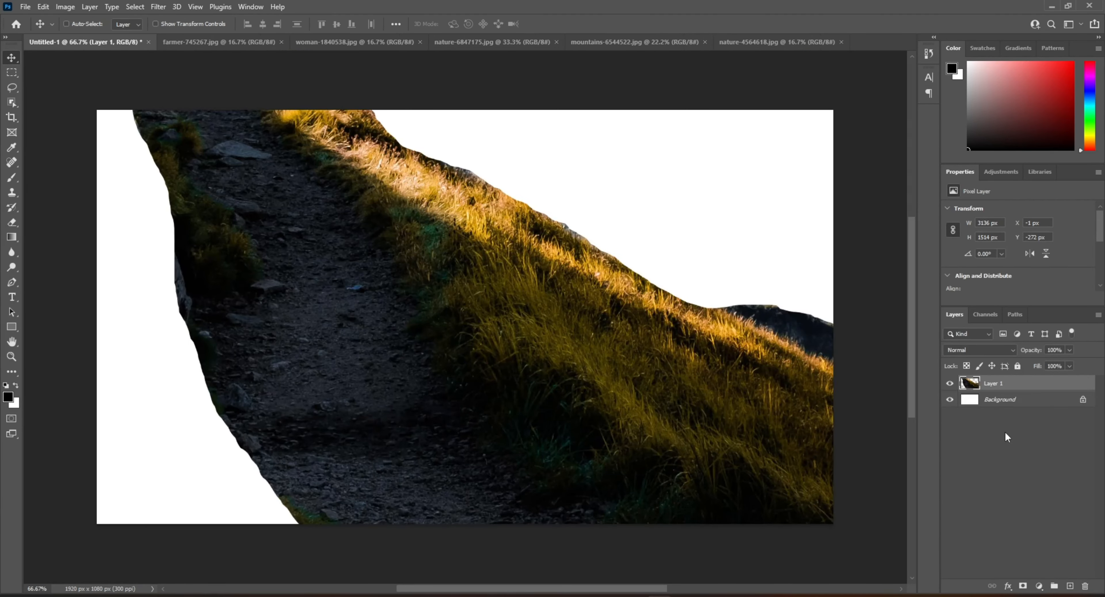
Free-transform the slope to about 75% size, rotate it about -26°, and place it along the canvas's lower edge as foreground
key(ctrl+t)
drag(99, 297, 483, 375)
drag(601, 322, 331, 372)
drag(710, 465, 736, 337)
drag(482, 443, 657, 594)
scroll(539, 346, down, 4)
drag(542, 428, 565, 419)
drag(685, 410, 683, 419)
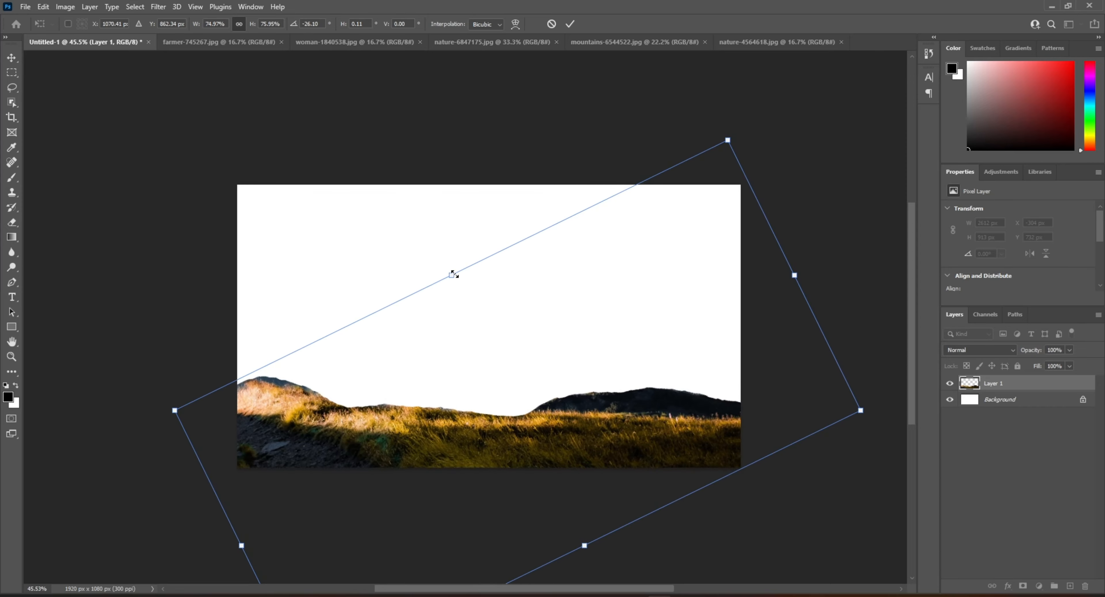
Adjust the slope's transform further, pulling its edges and corners to flatten and widen the ground, and apply it
drag(453, 274, 454, 299)
drag(611, 435, 608, 414)
drag(859, 389, 902, 418)
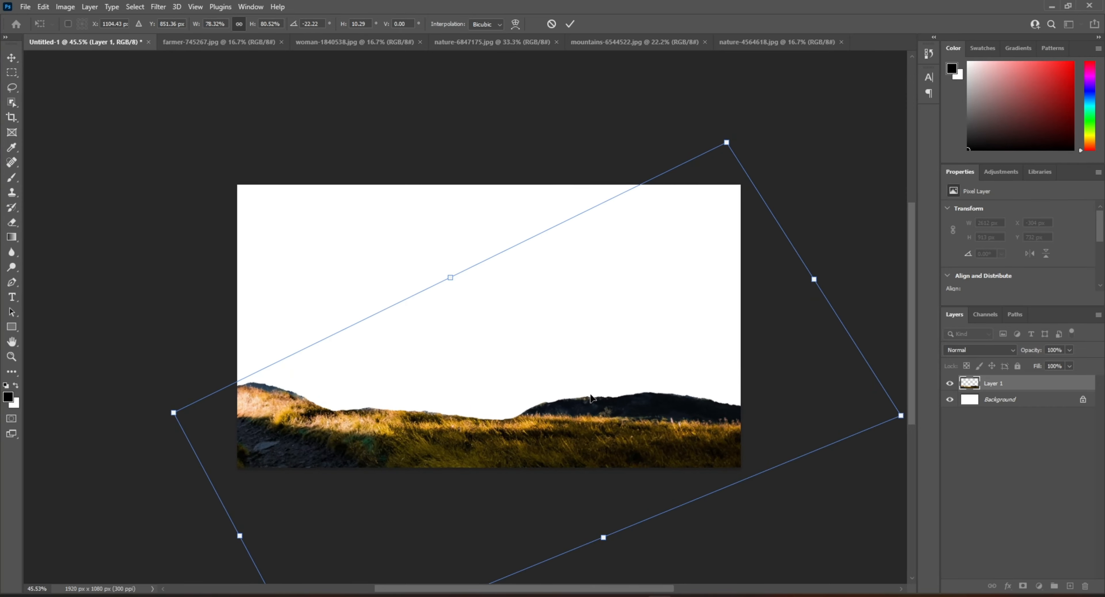
mouse_move(457, 283)
mouse_down()
mouse_move(493, 325)
mouse_move(484, 340)
mouse_up()
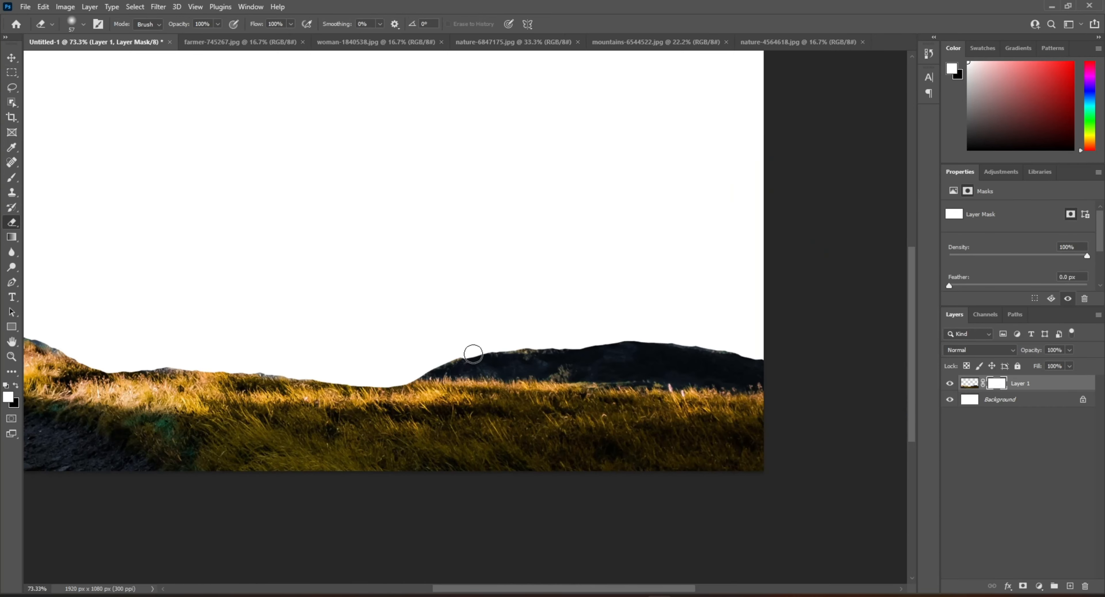
Add a mask to the slope layer and fade the dark hill's upper edge with a soft 130 px eraser
right_click(468, 358)
drag(533, 375, 535, 374)
click(463, 343)
mouse_move(464, 343)
mouse_down()
mouse_move(629, 343)
mouse_move(753, 359)
mouse_move(491, 342)
mouse_up()
scroll(316, 308, up, 5)
Refine the mask at the dip beside the dark hill with a 22 px eraser and soften the remaining grass ridge at 97 px
right_click(404, 359)
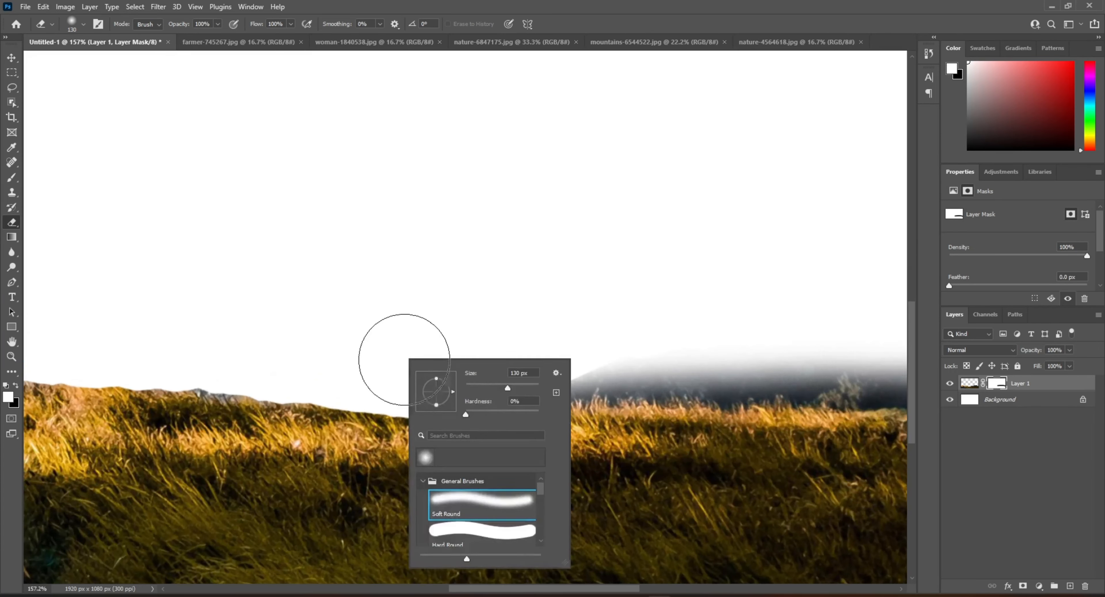
drag(585, 391, 582, 394)
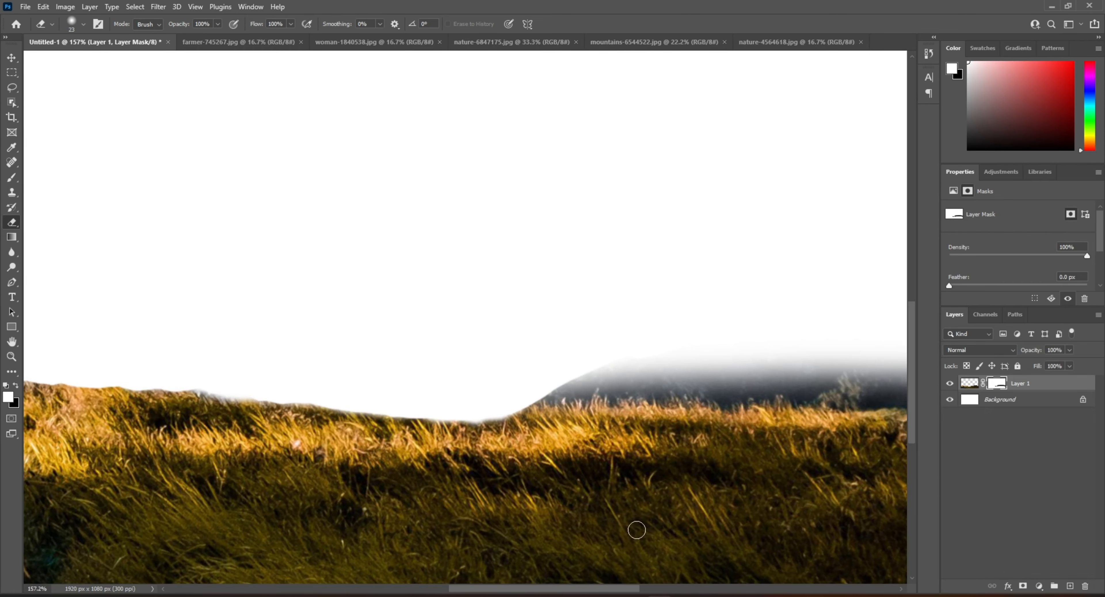
drag(603, 589, 502, 590)
right_click(643, 348)
mouse_move(715, 377)
mouse_down()
mouse_move(735, 377)
mouse_move(605, 346)
mouse_move(397, 349)
mouse_move(215, 301)
mouse_move(118, 294)
mouse_up()
click(610, 354)
scroll(352, 292, down, 3)
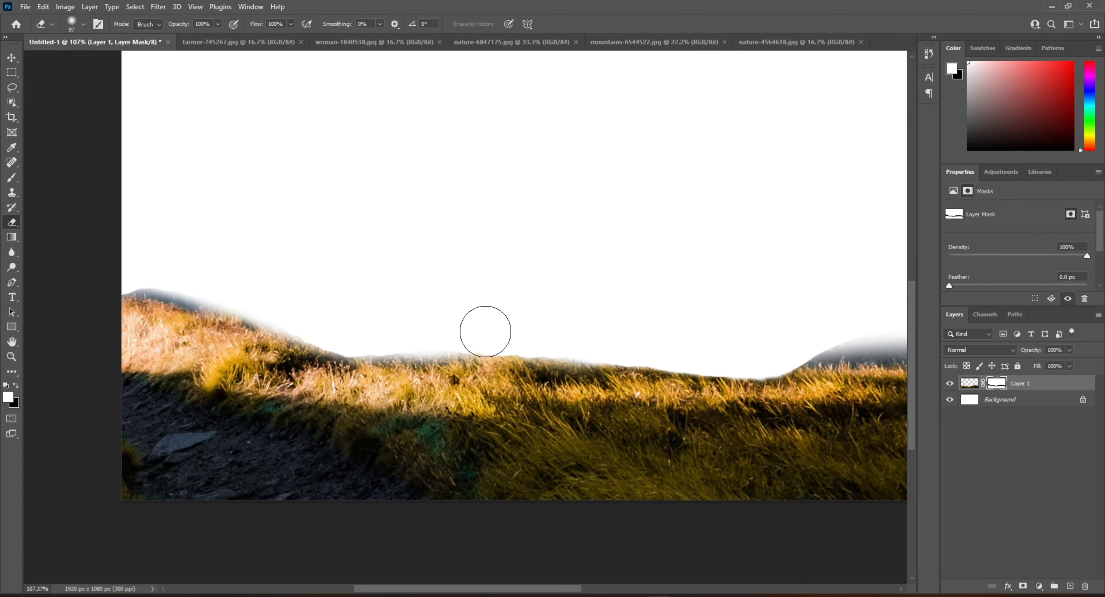
Examine the blended upper edge of the grass along the left ridge and across the whole canvas
key(z)
drag(130, 349, 158, 349)
click(8, 223)
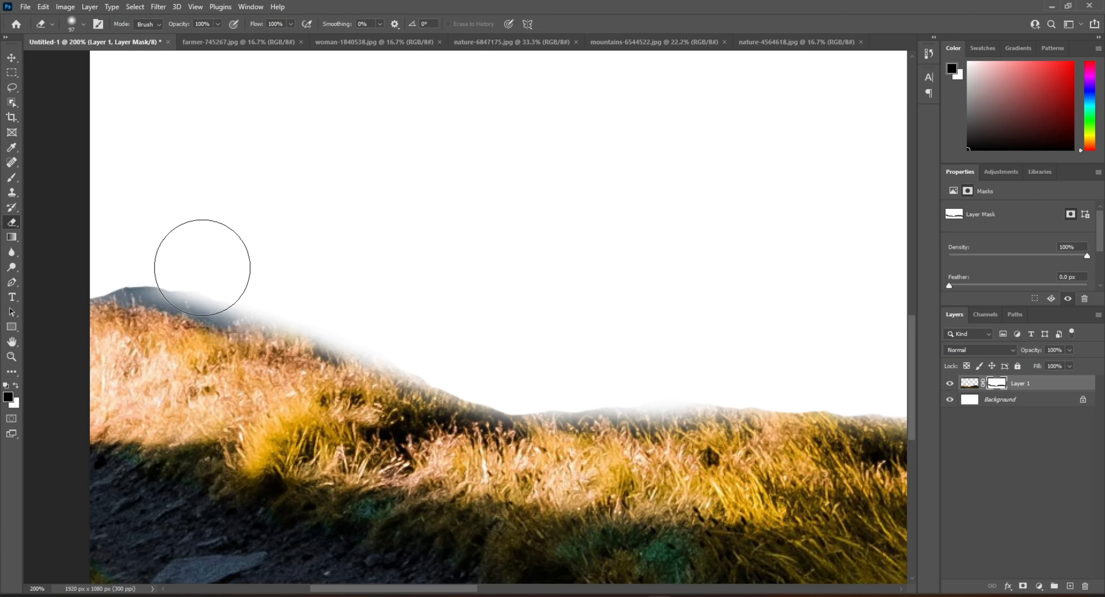
key(z)
drag(378, 285, 361, 285)
scroll(362, 286, down, 3)
drag(555, 589, 595, 589)
scroll(637, 421, down, 3)
scroll(585, 568, up, 1)
drag(505, 589, 500, 590)
scroll(783, 509, up, 1)
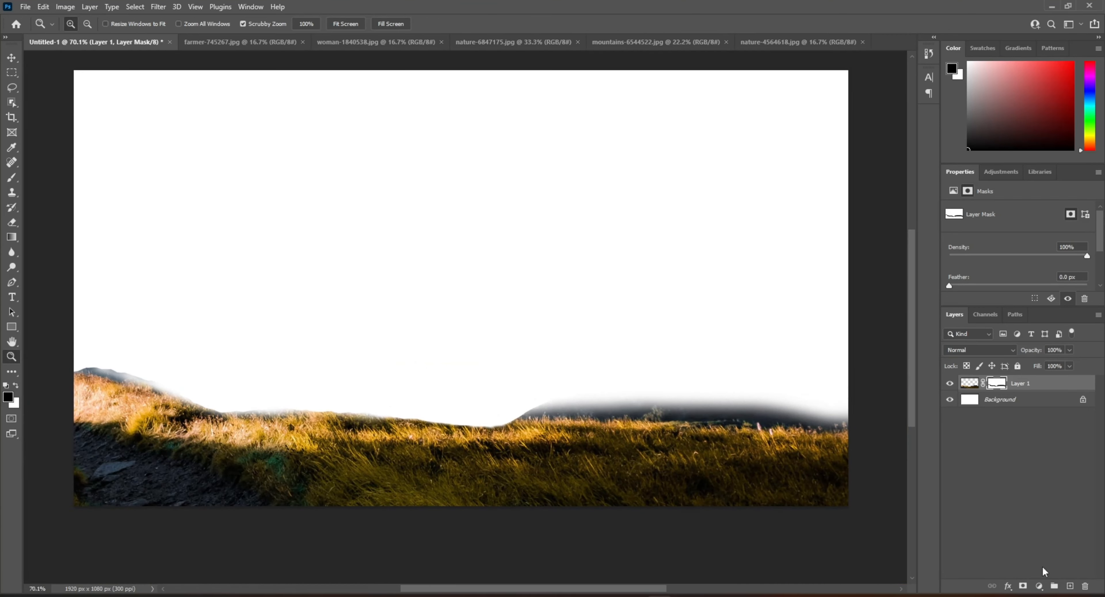
Rename the masked slope layer to "field" and add a new empty layer above it
click(1028, 384)
text(fie)
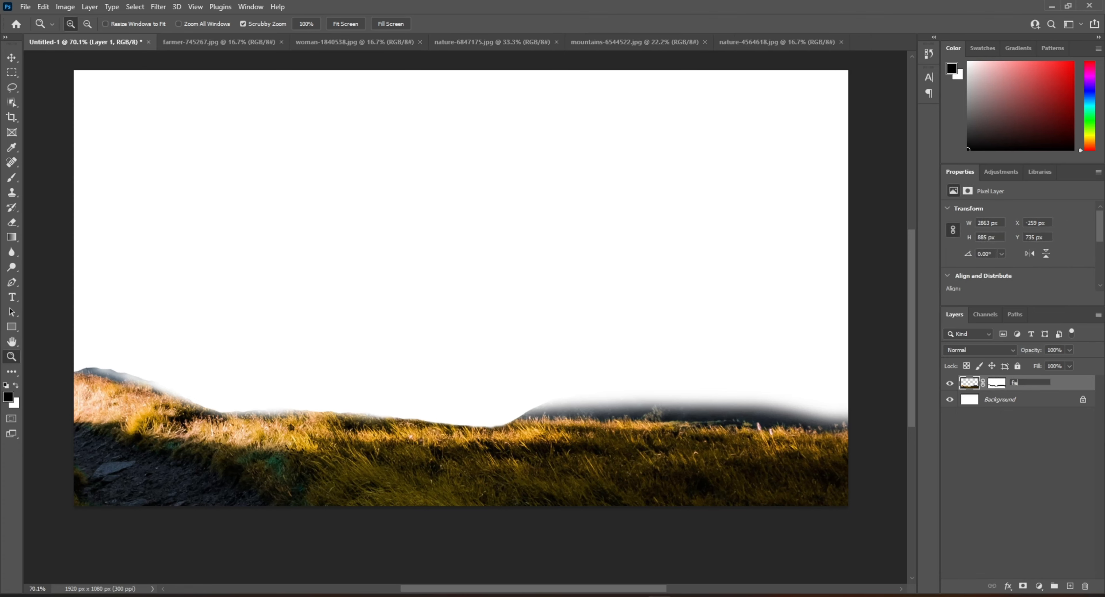
text(ld)
key(Return)
click(1070, 586)
Darken and flatten the field layer's image with Brightness -37 and Contrast -50
click(970, 401)
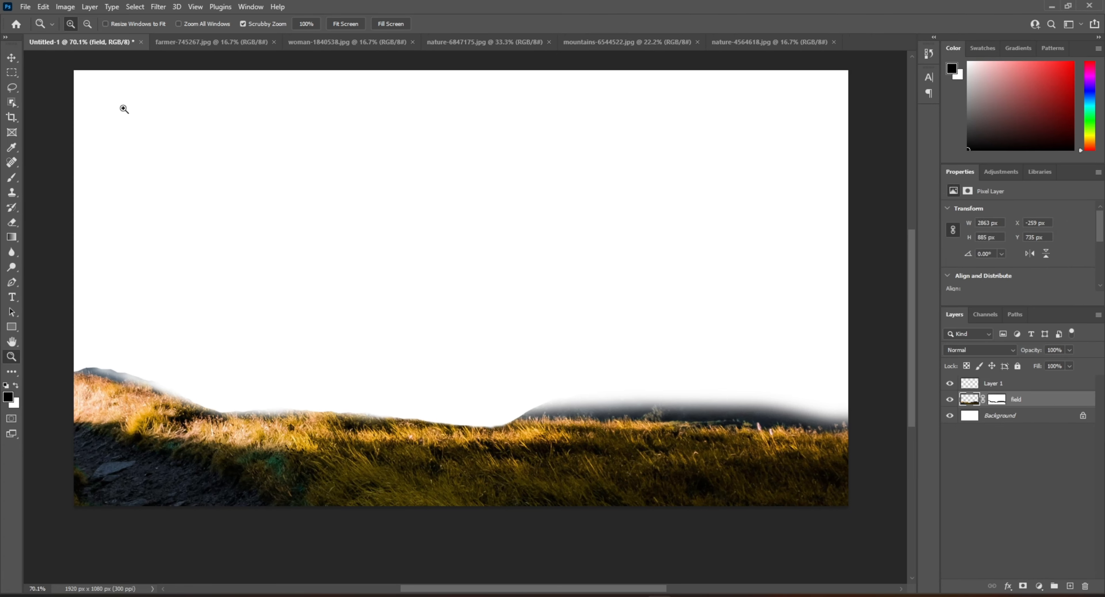
click(65, 7)
mouse_move(69, 33)
click(228, 33)
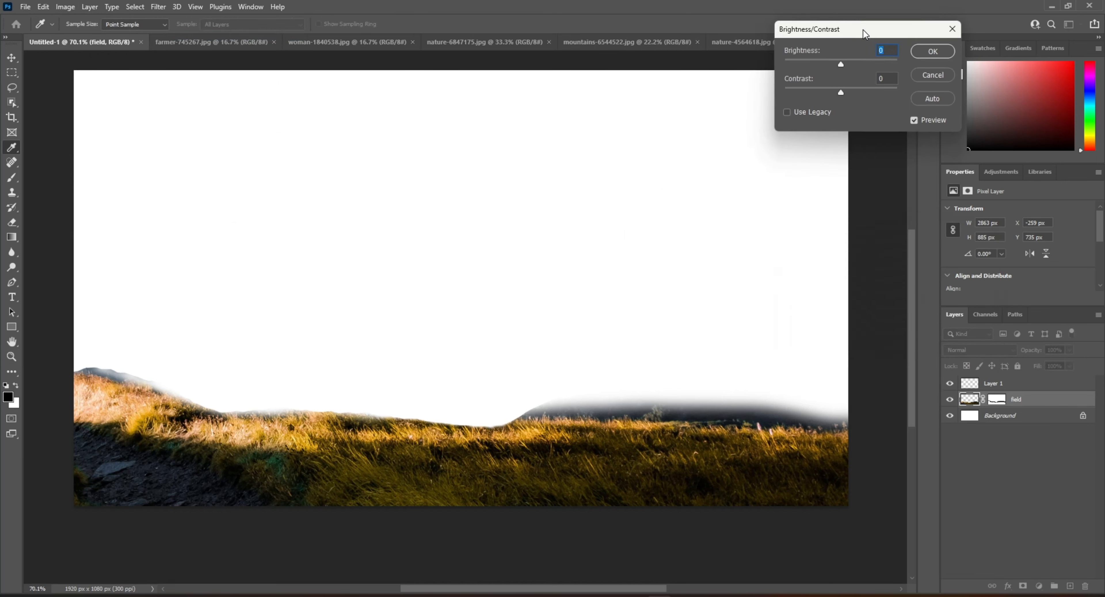
drag(899, 210, 885, 211)
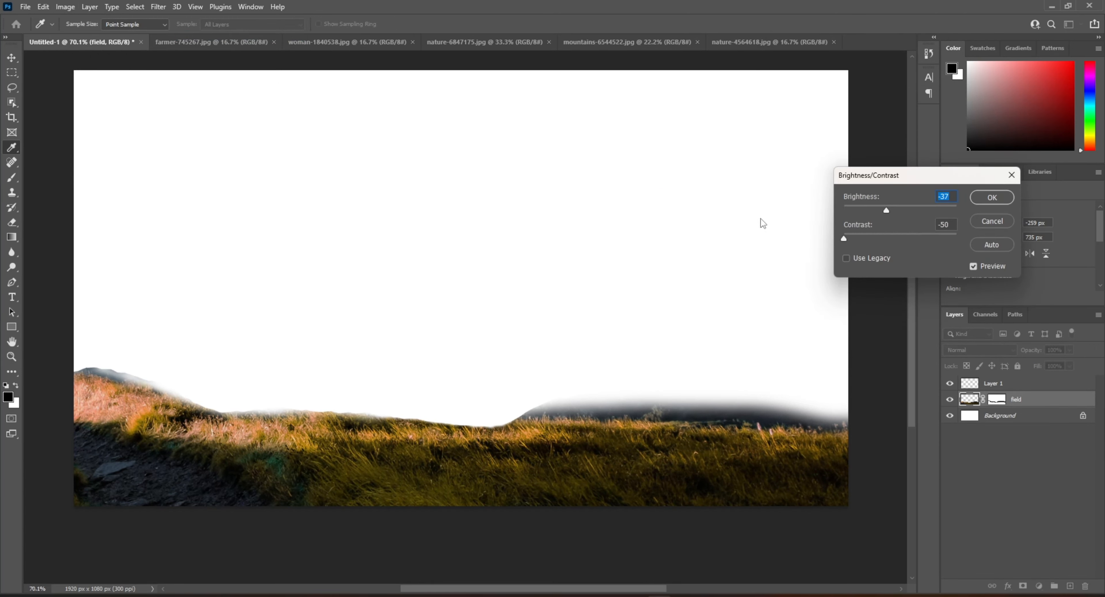
click(992, 197)
Apply a custom RGB Curves adjustment to the field, pulling down the midtones and mapping input 216 to output 158
click(65, 7)
mouse_move(69, 32)
click(227, 58)
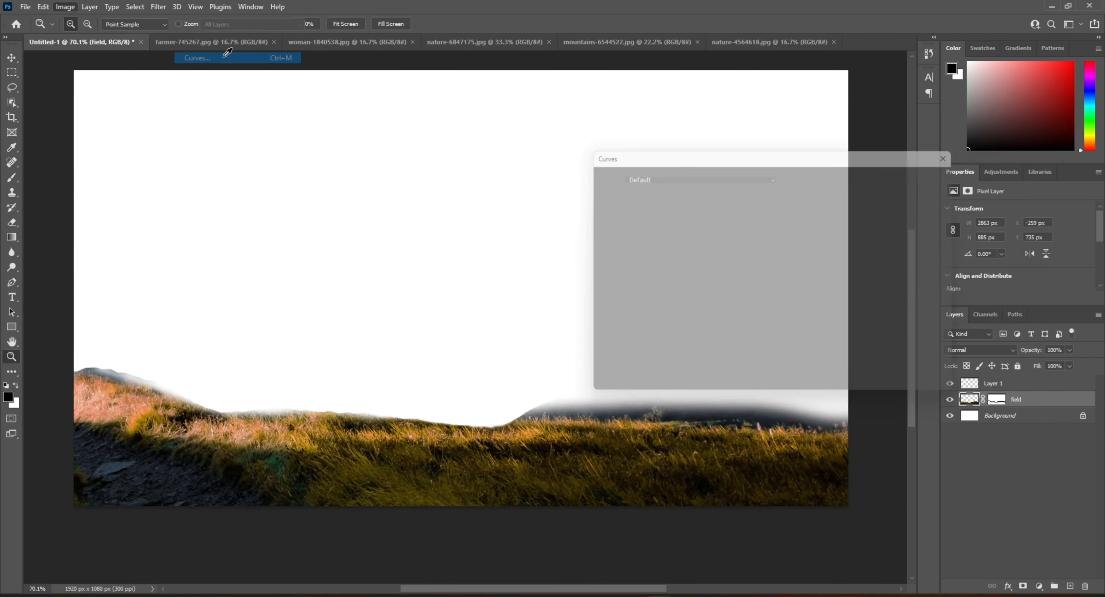
drag(837, 312, 836, 315)
drag(878, 276, 887, 294)
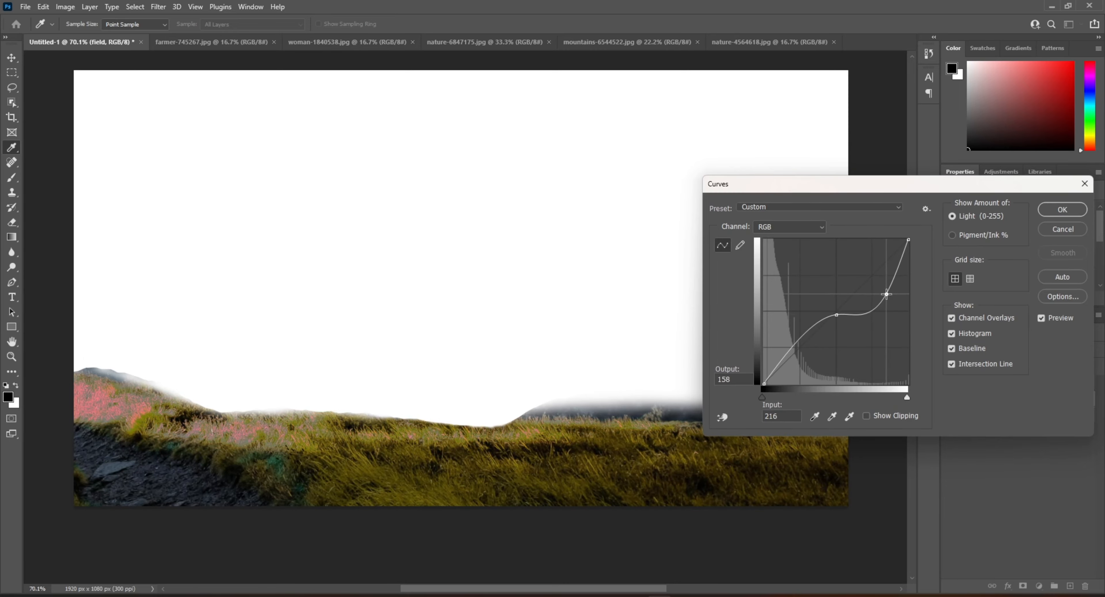
drag(787, 352, 788, 353)
click(1063, 209)
click(65, 7)
mouse_move(84, 39)
click(237, 57)
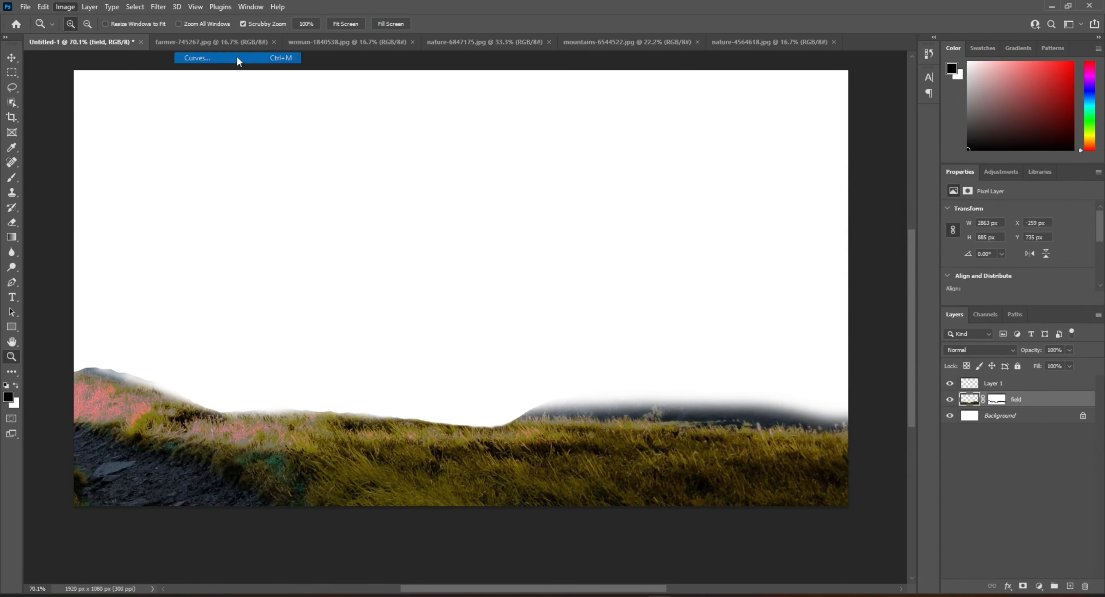
key(Escape)
Apply Levels to the field, setting the midtone input to 1.16 and strongly lowering the white output level
click(65, 7)
click(203, 49)
drag(516, 243, 508, 244)
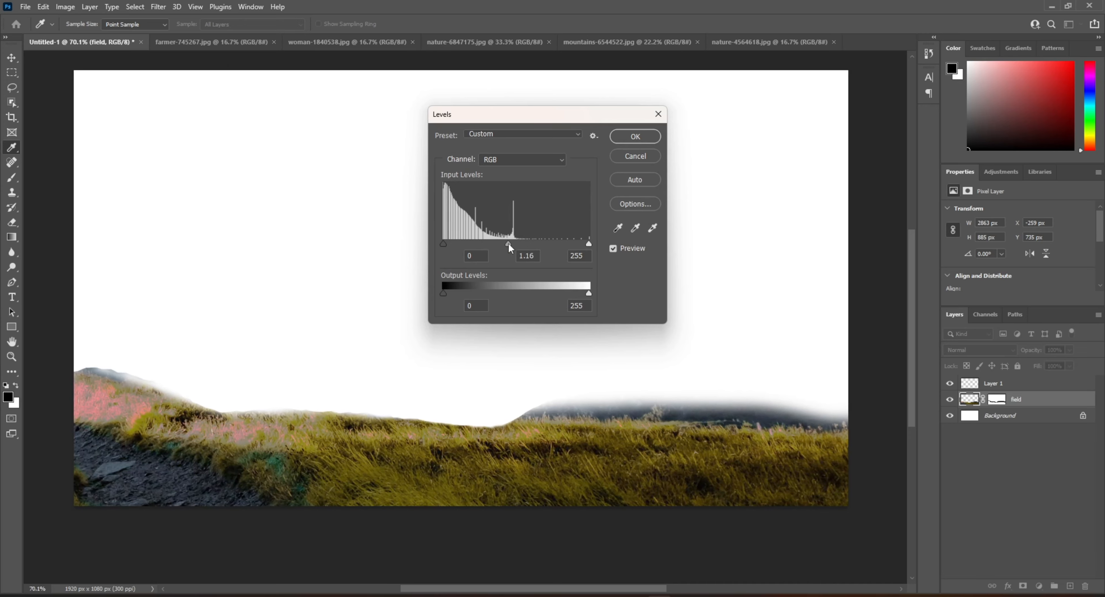
mouse_move(589, 243)
mouse_down()
mouse_move(562, 241)
mouse_move(589, 244)
mouse_up()
mouse_move(443, 243)
mouse_down()
mouse_move(461, 247)
mouse_move(446, 246)
mouse_up()
mouse_move(444, 294)
mouse_down()
mouse_move(467, 298)
mouse_move(447, 296)
mouse_up()
drag(591, 295, 508, 294)
click(625, 137)
key(z)
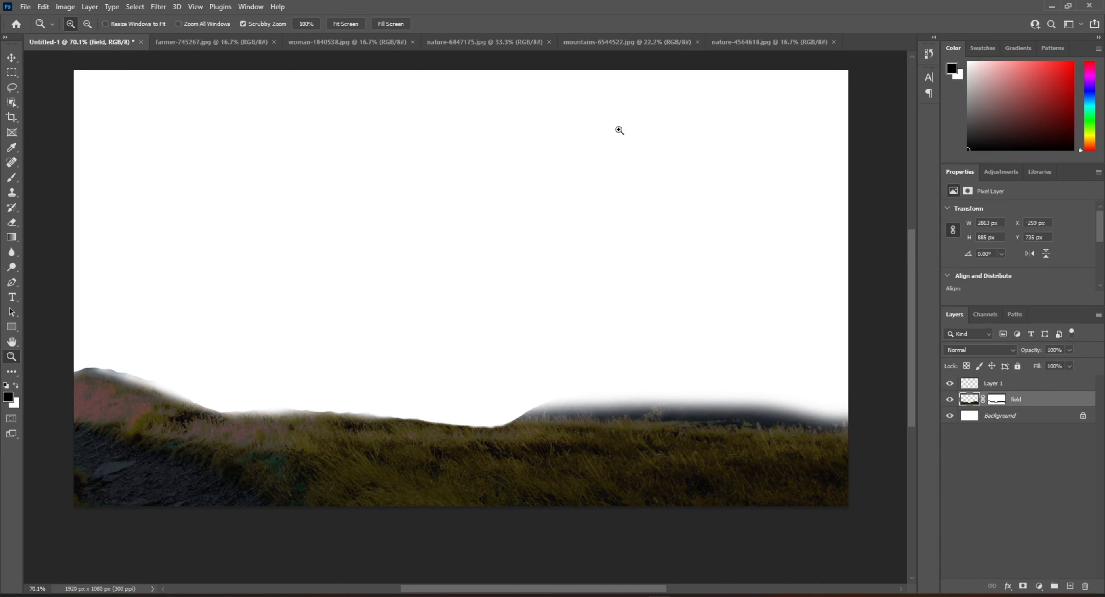
Bring the nature-6847175.jpg mountain photo into Untitled-1 on Layer 1 beneath the field layer and position it to cover the canvas
scroll(494, 349, up, 2)
scroll(376, 327, down, 1)
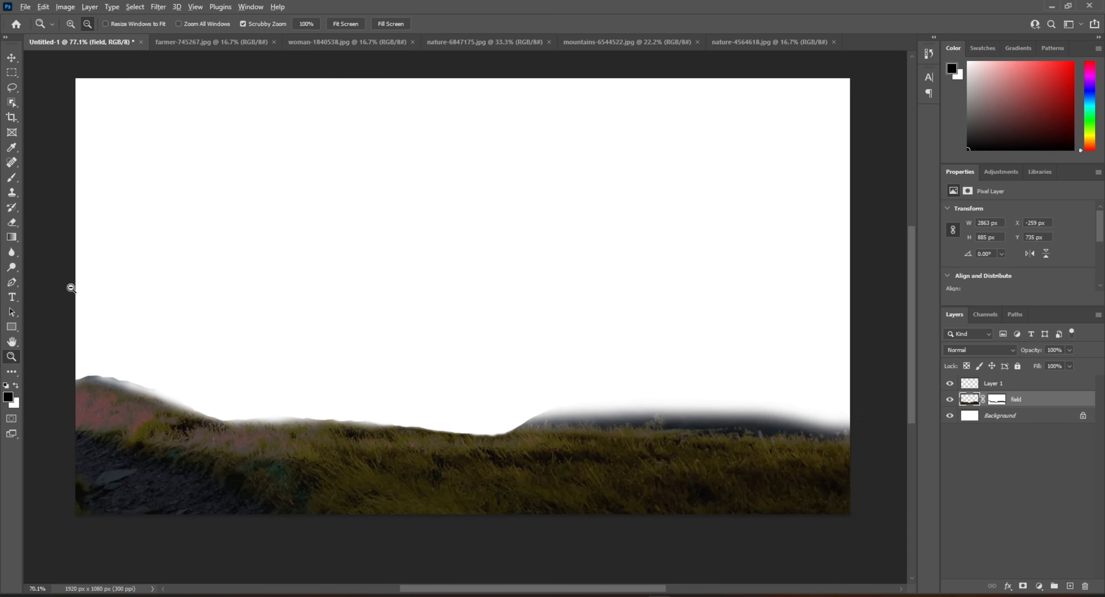
scroll(71, 288, down, 1)
click(1021, 387)
click(489, 42)
click(13, 88)
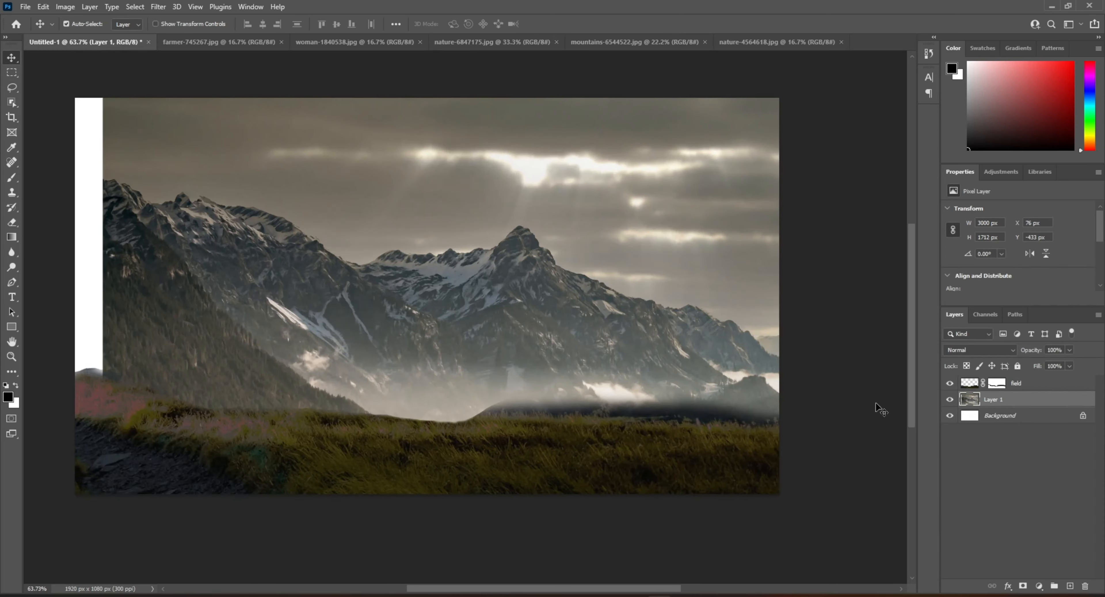
mouse_move(641, 289)
mouse_down()
mouse_move(606, 320)
mouse_move(599, 370)
mouse_move(607, 361)
mouse_move(563, 336)
mouse_move(567, 323)
mouse_up()
scroll(435, 354, up, 1)
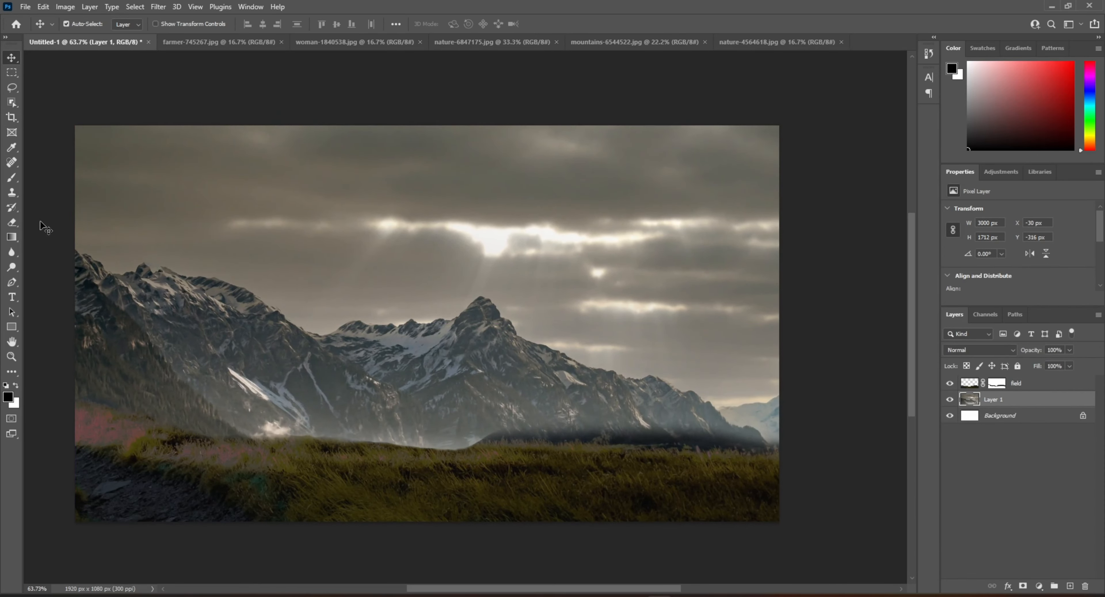
Make a Lasso selection along the mountain ridgeline and around the ground below it
key(l)
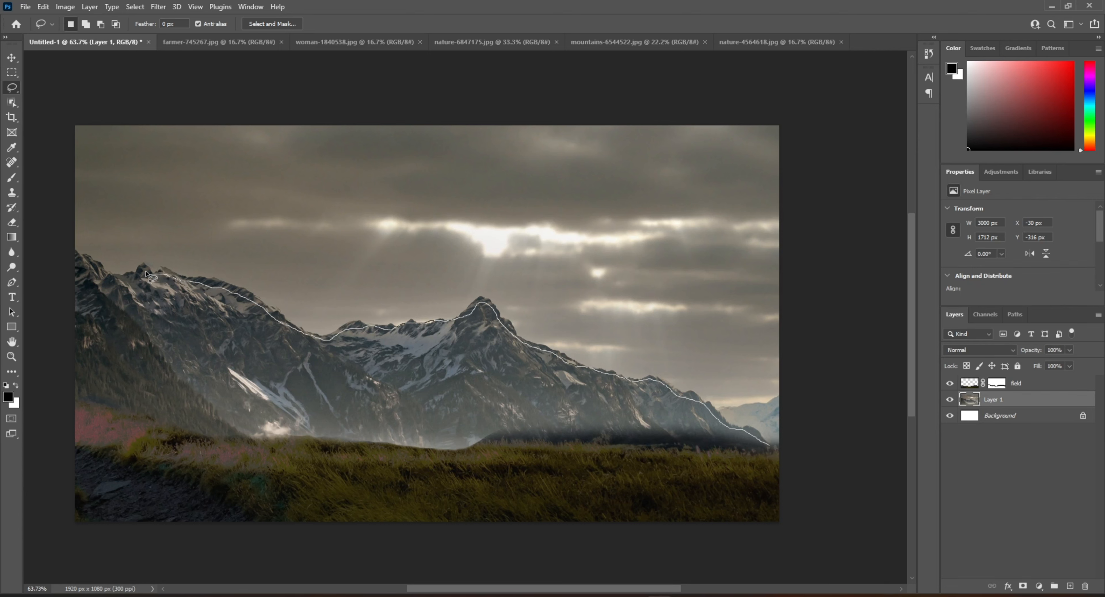
drag(769, 445, 768, 447)
right_click(567, 390)
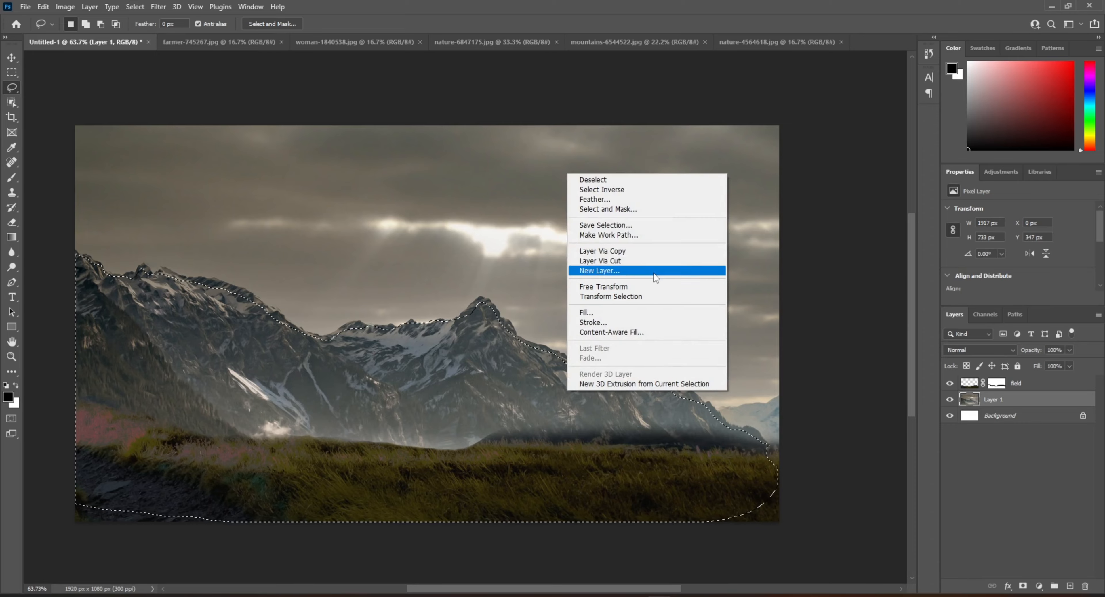
click(1025, 429)
Convert the mountain layer to a smart object and dismiss the error dialog
right_click(999, 400)
click(944, 269)
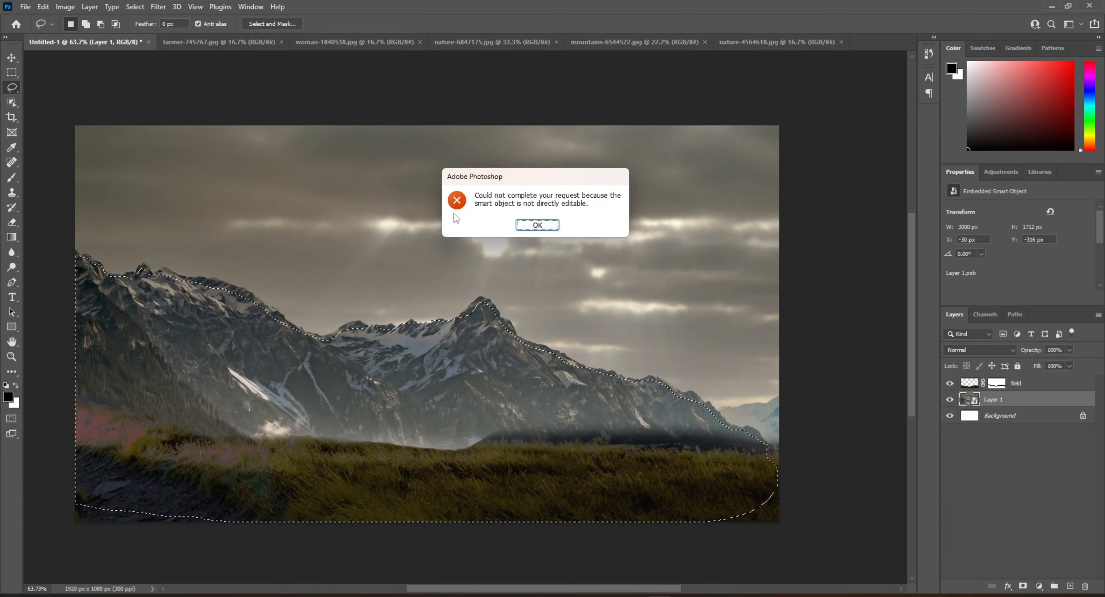
key(Return)
Mask the mountain layer with the selection to hide its sky and shift the mountains slightly down and to the left
click(15, 177)
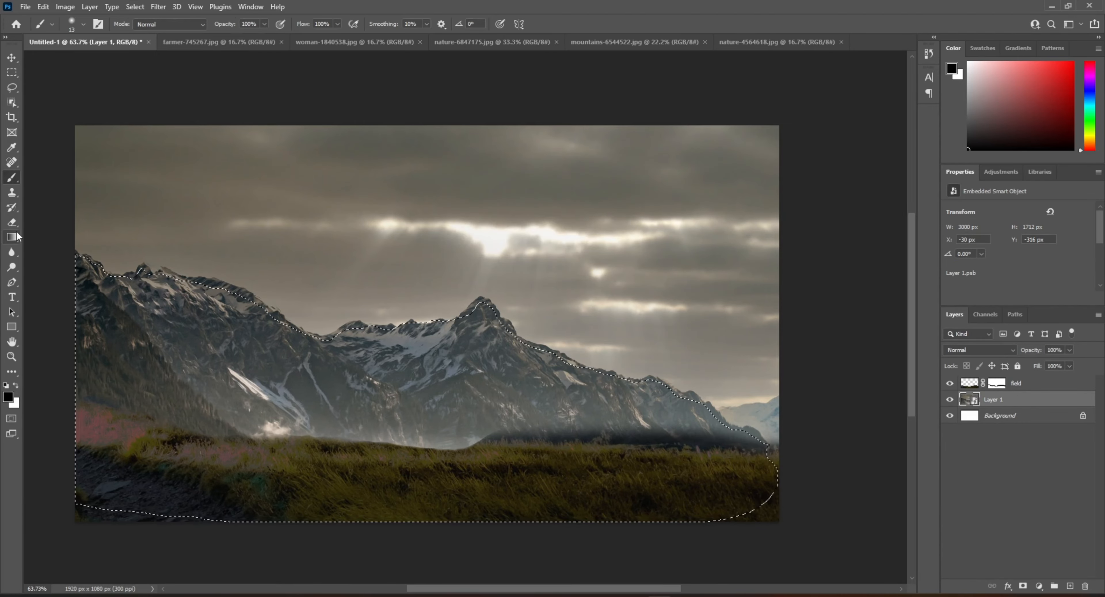
click(14, 223)
click(1022, 586)
key(v)
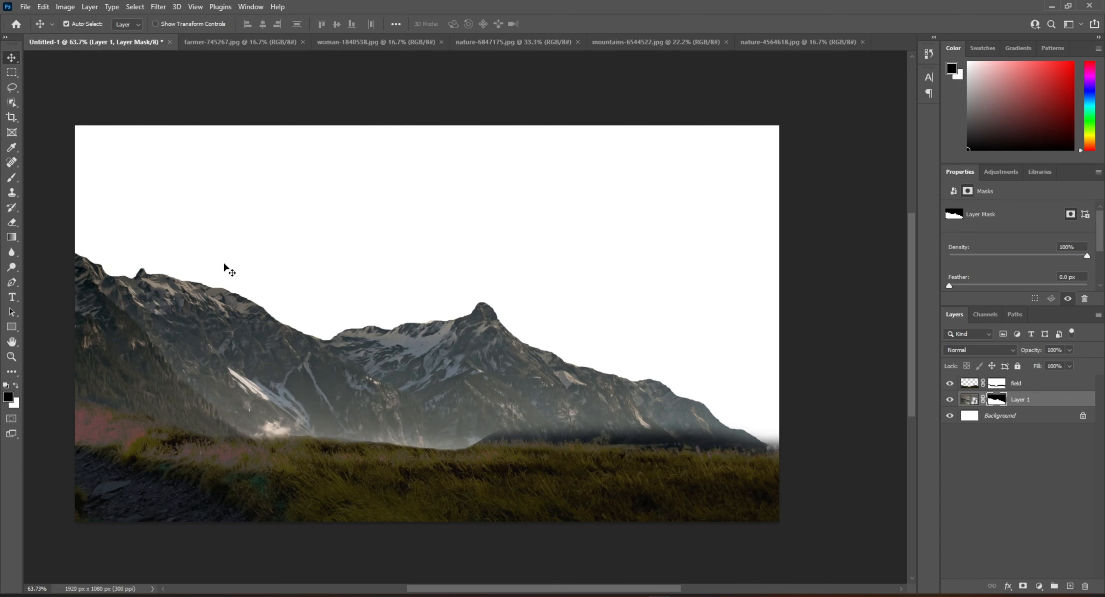
mouse_move(339, 343)
mouse_down()
mouse_move(345, 296)
mouse_move(313, 355)
mouse_up()
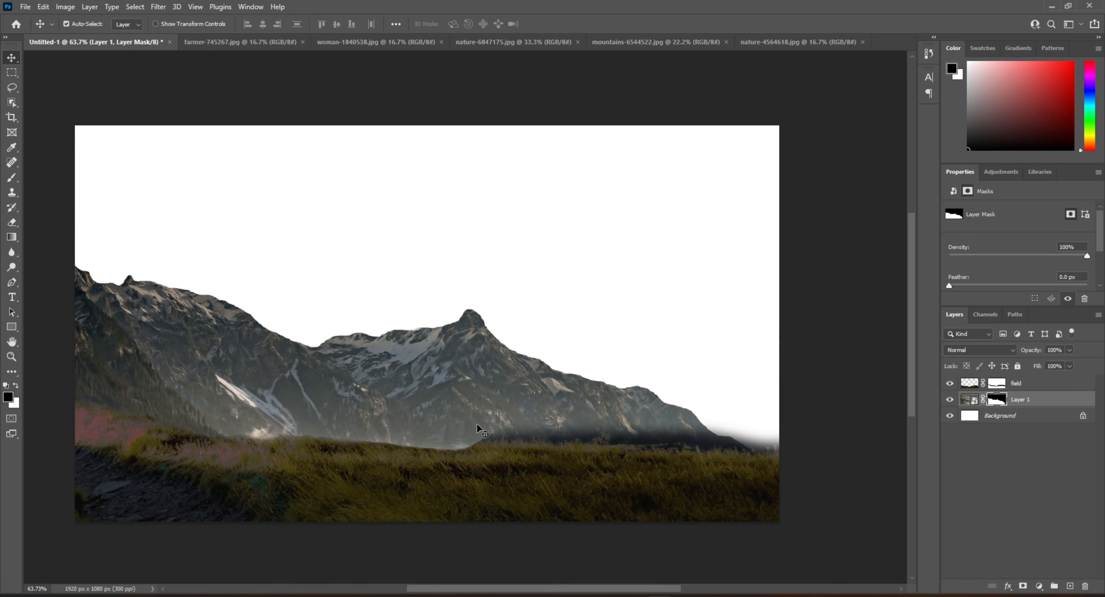
click(26, 6)
mouse_move(66, 6)
mouse_move(81, 39)
click(206, 35)
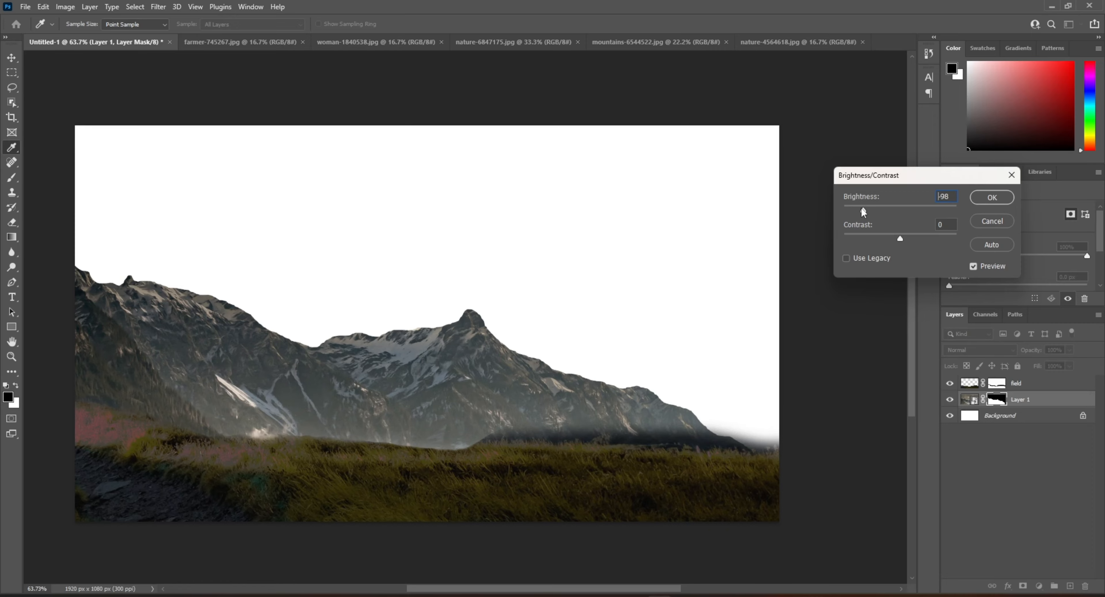
click(992, 221)
Apply a Brightness/Contrast adjustment to the mountain layer's image instead of its mask
click(969, 400)
click(66, 6)
click(206, 35)
drag(520, 185, 528, 254)
click(606, 173)
Darken the mountain layer with an Exposure adjustment of -0.66, offset +0.0217 and gamma correction 0.80
click(65, 7)
click(202, 65)
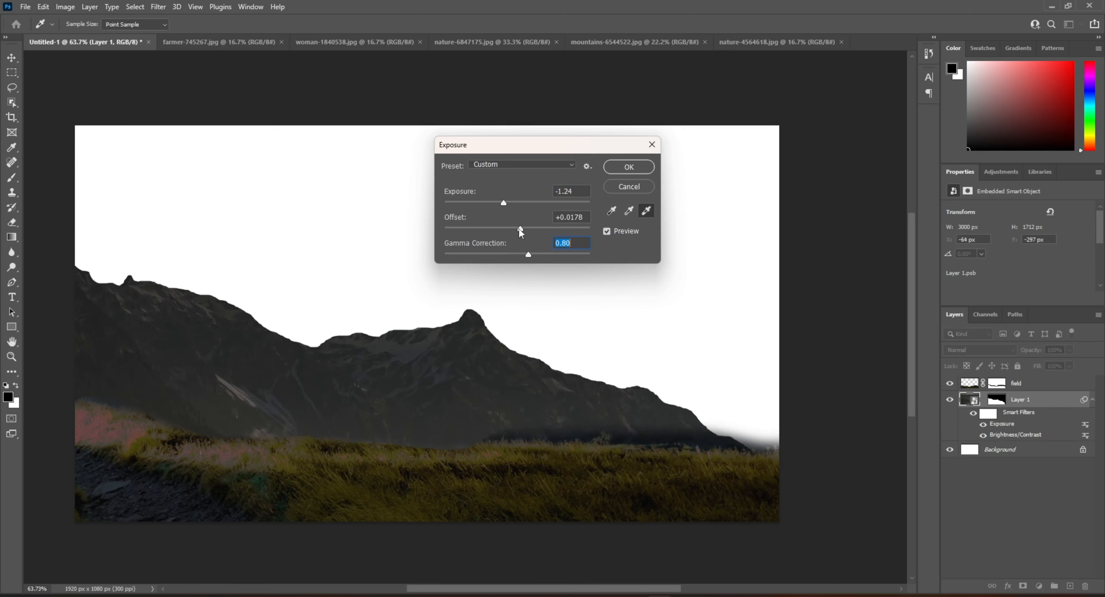
click(521, 230)
drag(503, 202, 510, 202)
click(619, 171)
Duplicate the darkened mountain layer, move the copy beneath the original and shift it up and to the right
alt+drag(312, 386, 433, 339)
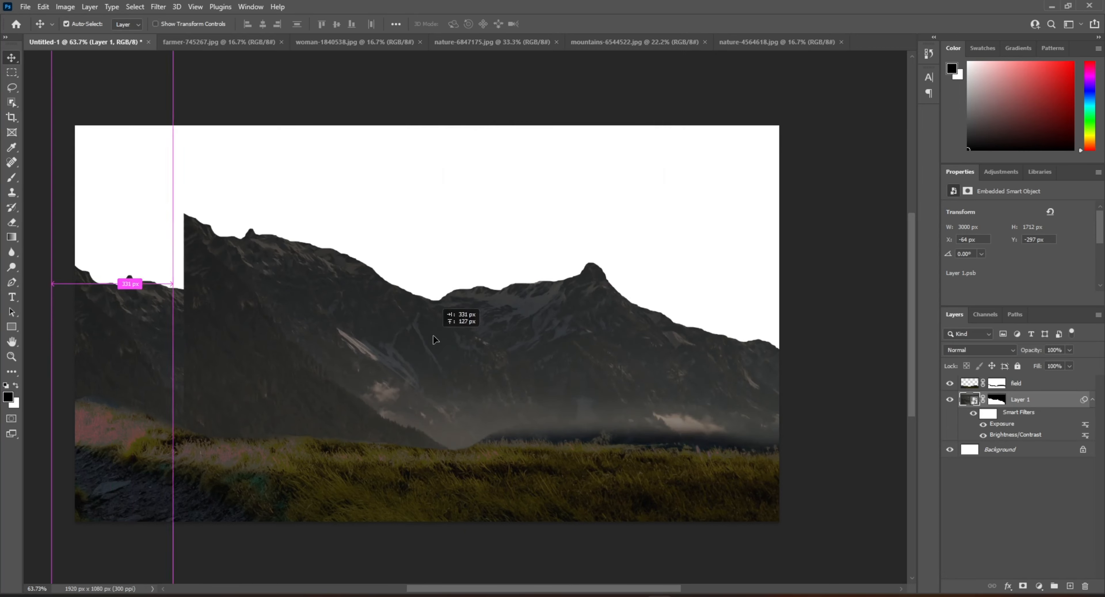
drag(1021, 400, 1022, 490)
drag(644, 346, 661, 306)
right_click(661, 306)
click(673, 312)
Flip the mountain copy horizontally, then enlarge, rotate and position it so its high slope rises behind the right side of the landscape
key(ctrl+t)
click(525, 243)
right_click(529, 290)
click(557, 517)
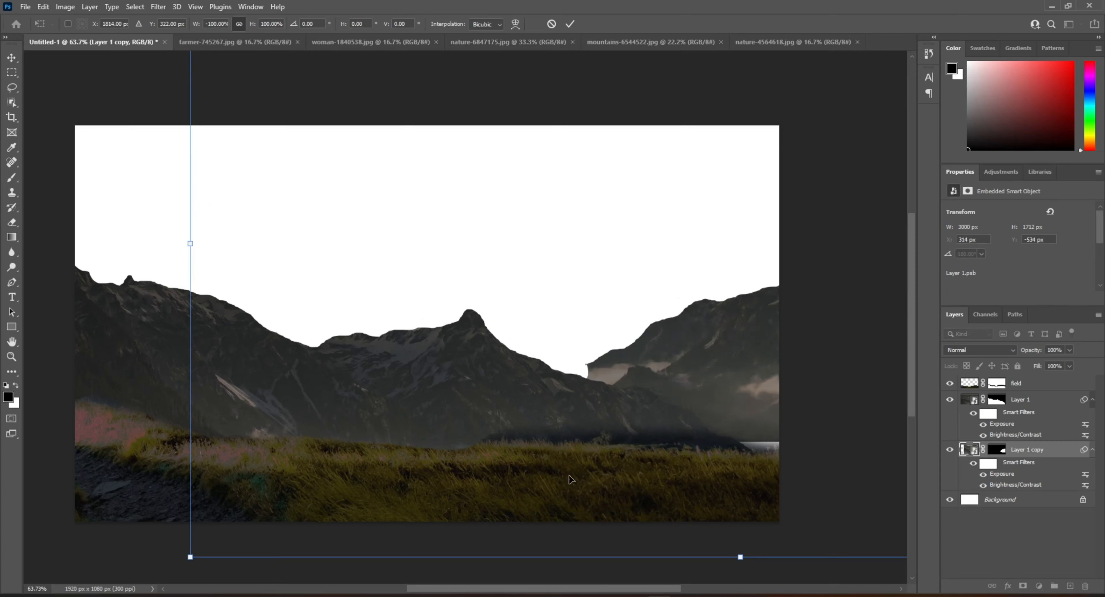
drag(727, 330, 230, 370)
drag(804, 441, 679, 339)
key(Return)
Adjust the Exposure filter on the mountain copy to give the rear range a lighter, hazier tone
double_click(991, 477)
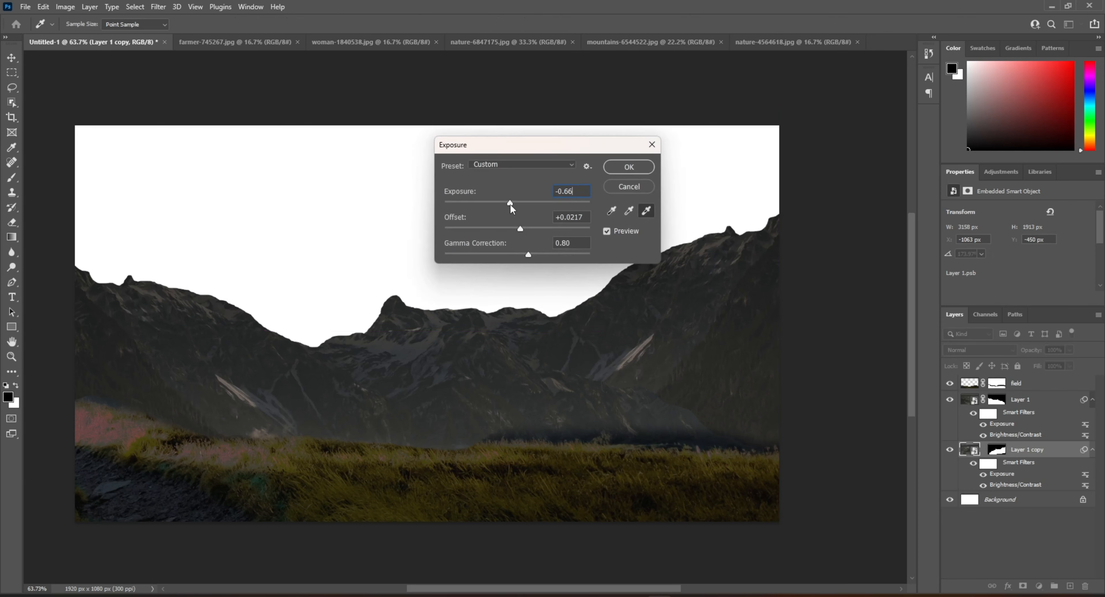
drag(517, 228, 527, 254)
click(629, 167)
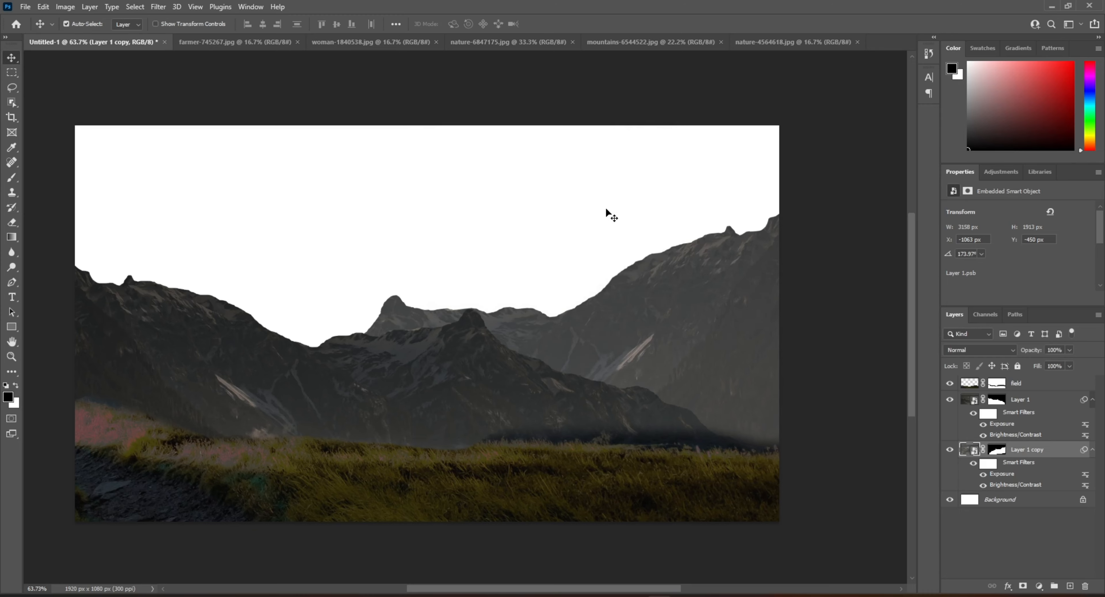
scroll(606, 393, down, 3)
scroll(462, 346, up, 3)
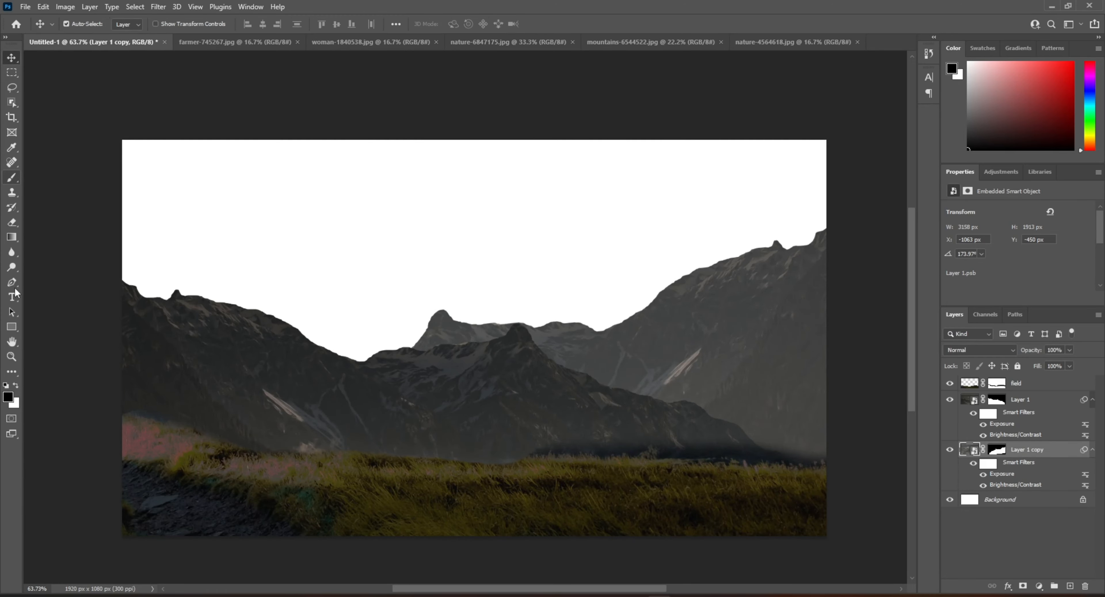
Rasterize the mountain copy's smart object so that it can be erased
key(e)
click(724, 247)
key(Return)
Soften the rear mountains' ridgeline with a soft round eraser of 139 px and 17% hardness
scroll(739, 241, up, 3)
right_click(750, 205)
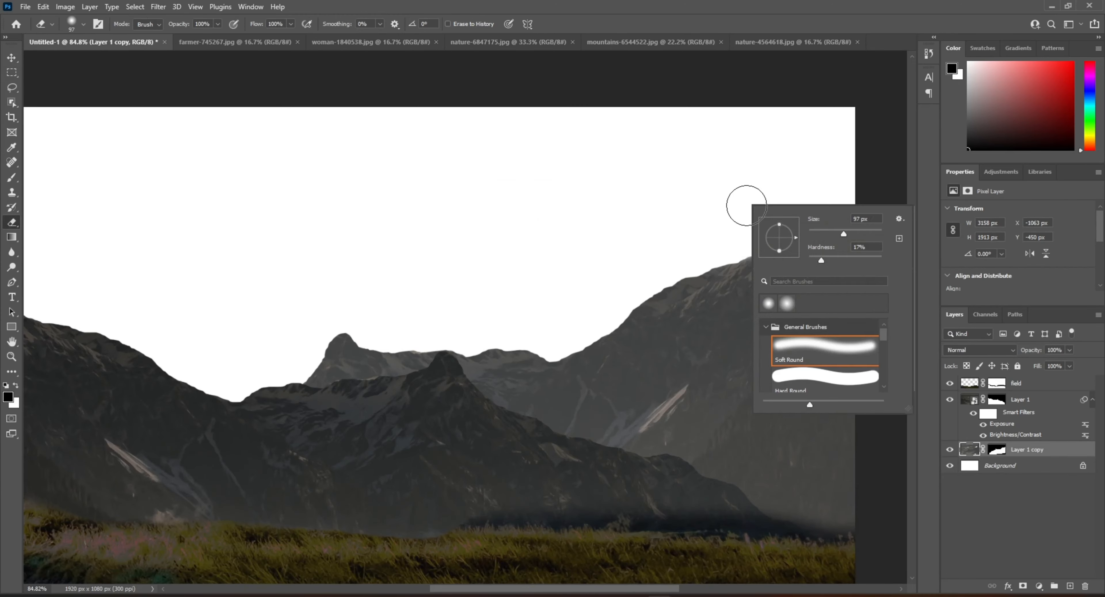
drag(845, 236, 853, 235)
mouse_move(780, 221)
mouse_down()
mouse_move(617, 286)
mouse_move(355, 341)
mouse_move(383, 321)
mouse_move(649, 276)
mouse_move(797, 210)
mouse_move(596, 279)
mouse_up()
scroll(597, 279, down, 3)
key(ctrl+z)
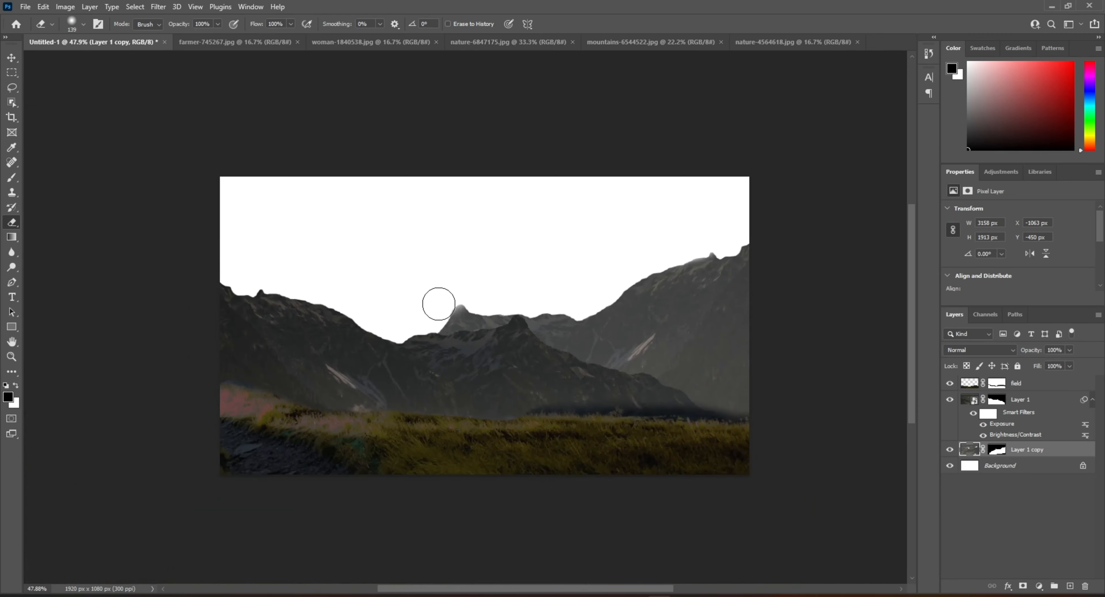
scroll(694, 272, down, 2)
scroll(703, 330, up, 3)
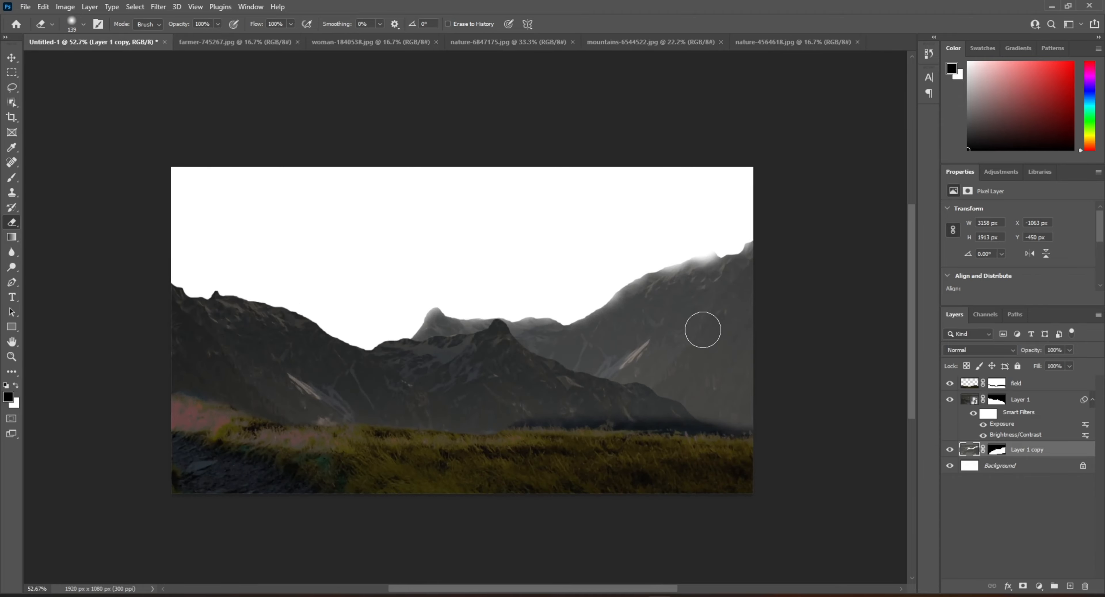
Add a new layer above the field layer and lasso the sky in mountains-6544522.jpg
click(1030, 383)
click(1070, 586)
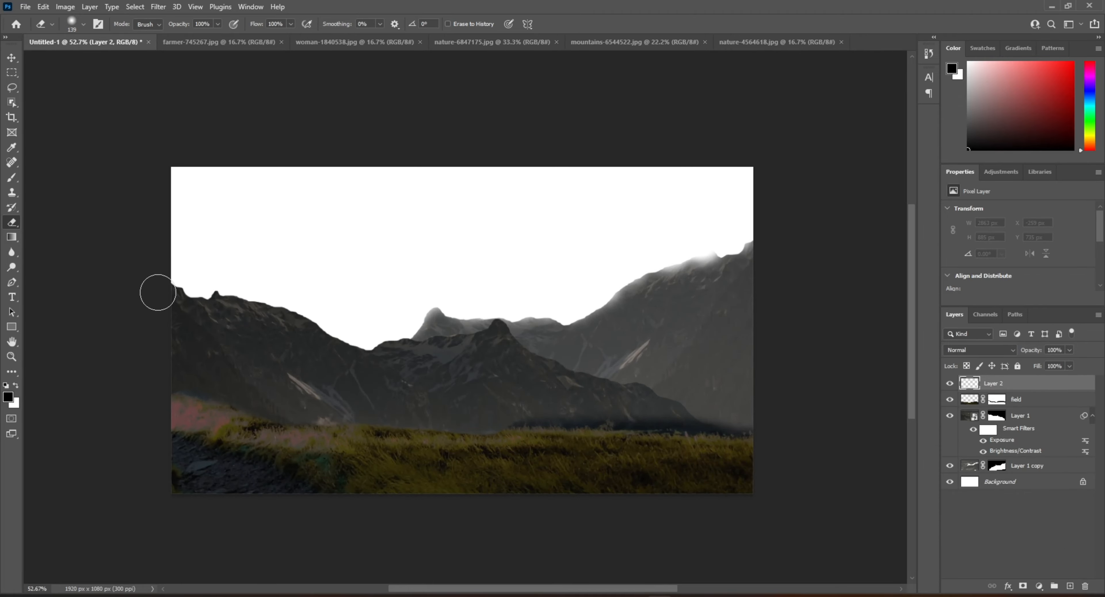
click(218, 41)
click(634, 42)
key(l)
drag(119, 79, 121, 197)
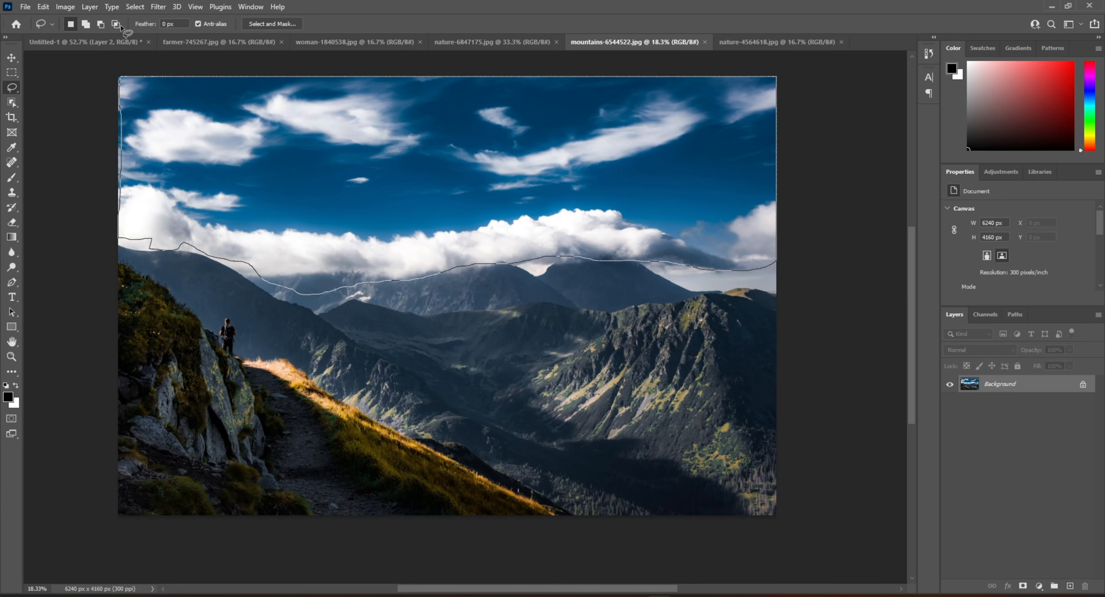
Bring the selected sky into Untitled-1 and place its layer beneath the two mountain layers
drag(120, 27, 121, 28)
key(v)
mouse_move(224, 130)
mouse_down()
mouse_move(86, 29)
mouse_move(398, 250)
mouse_up()
drag(1049, 383, 1056, 473)
drag(553, 247, 592, 279)
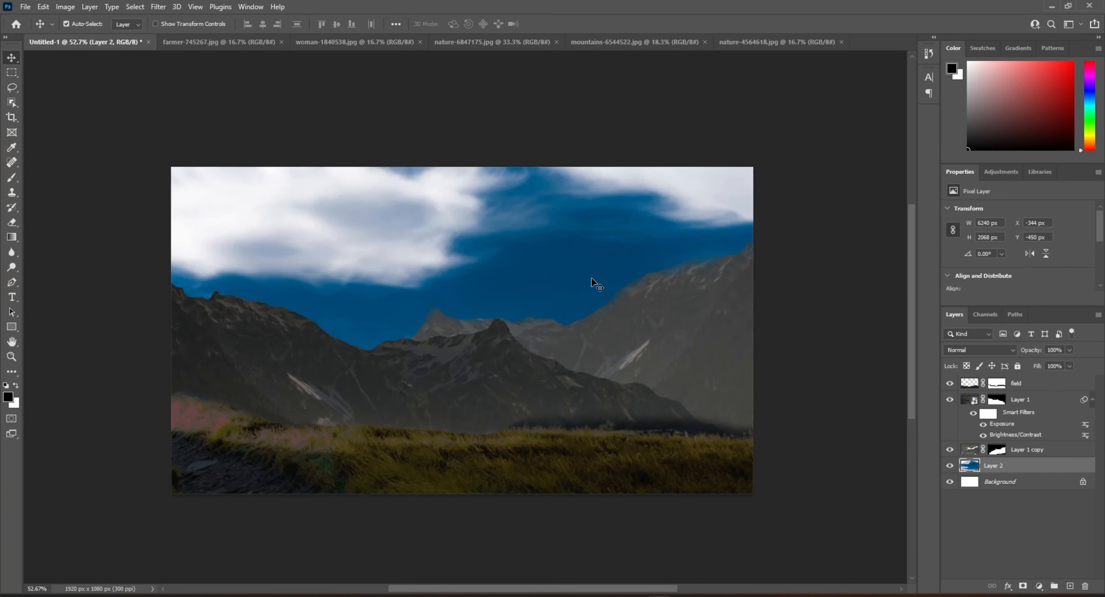
Scale the sky layer down to 33.84% and position it across the top of the canvas
key(ctrl+t)
drag(65, 345, 684, 324)
drag(896, 516, 631, 469)
drag(733, 499, 707, 314)
drag(810, 249, 568, 310)
drag(852, 373, 786, 329)
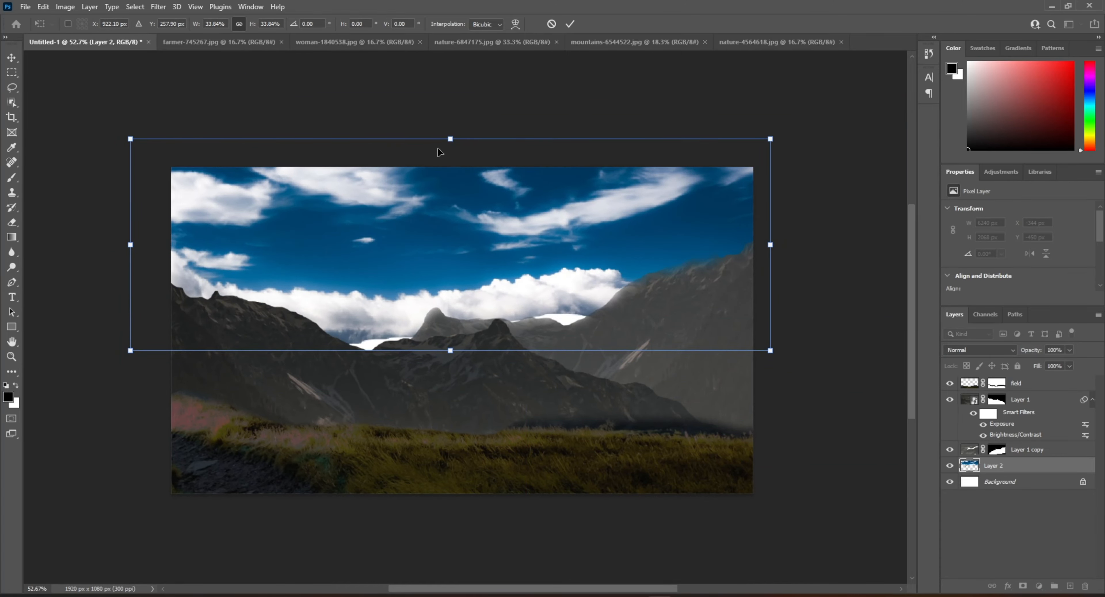
Stretch the sky layer to about 2126 x 861 px and shift it down to fill the gaps above the ridges
drag(450, 139, 460, 100)
drag(450, 351, 454, 361)
mouse_move(550, 254)
mouse_down()
mouse_move(543, 282)
mouse_move(548, 271)
mouse_up()
key(Return)
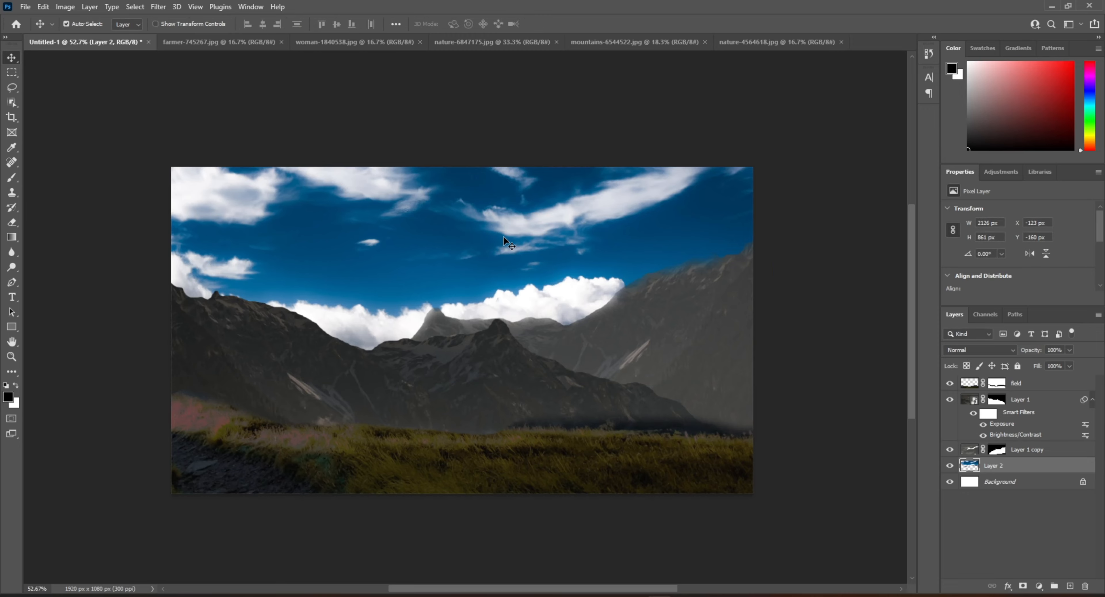
Darken and mute the sky layer with an Exposure adjustment, lowering the exposure and changing the offset and gamma correction
click(74, 8)
mouse_move(89, 46)
click(202, 70)
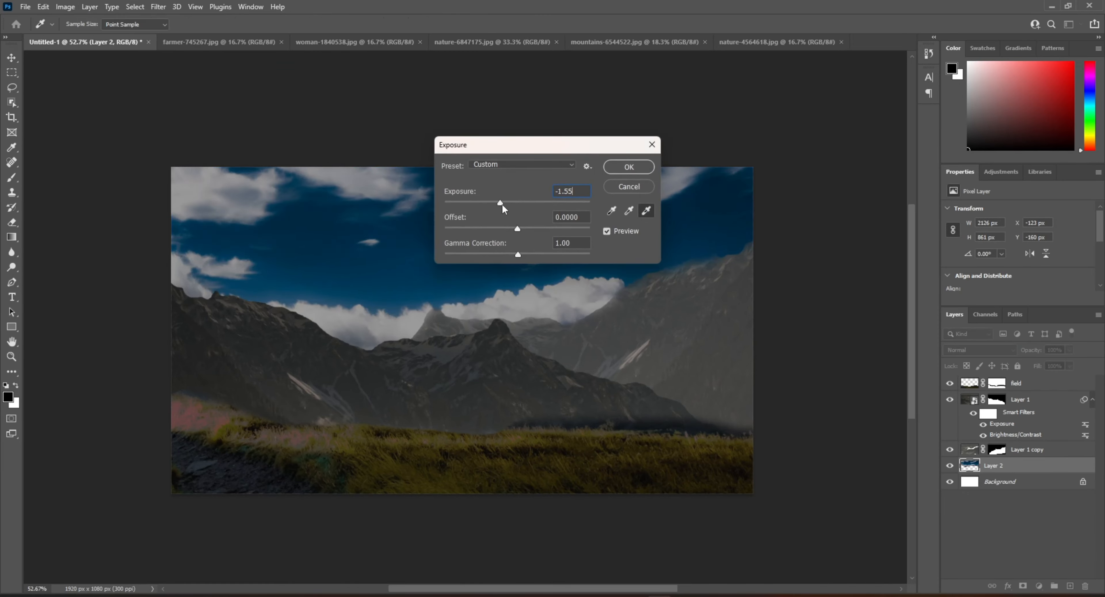
drag(502, 204, 552, 229)
drag(518, 255, 540, 253)
click(620, 165)
Rasterize the front mountain layer and set up a soft round white brush of 56 px
scroll(565, 319, down, 2)
scroll(545, 283, up, 4)
drag(481, 590, 470, 589)
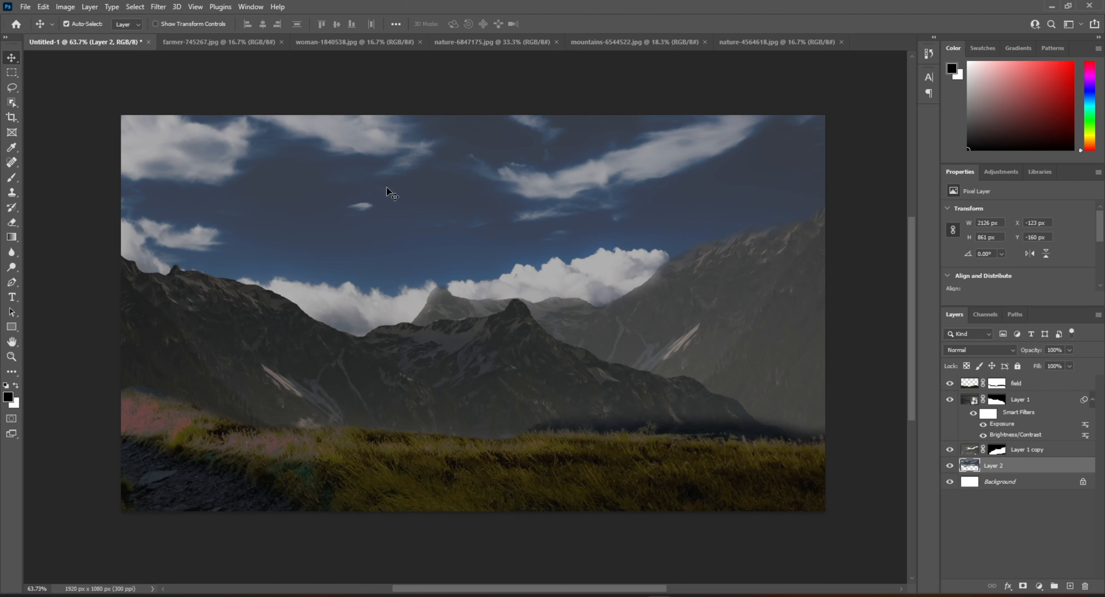
scroll(142, 230, up, 2)
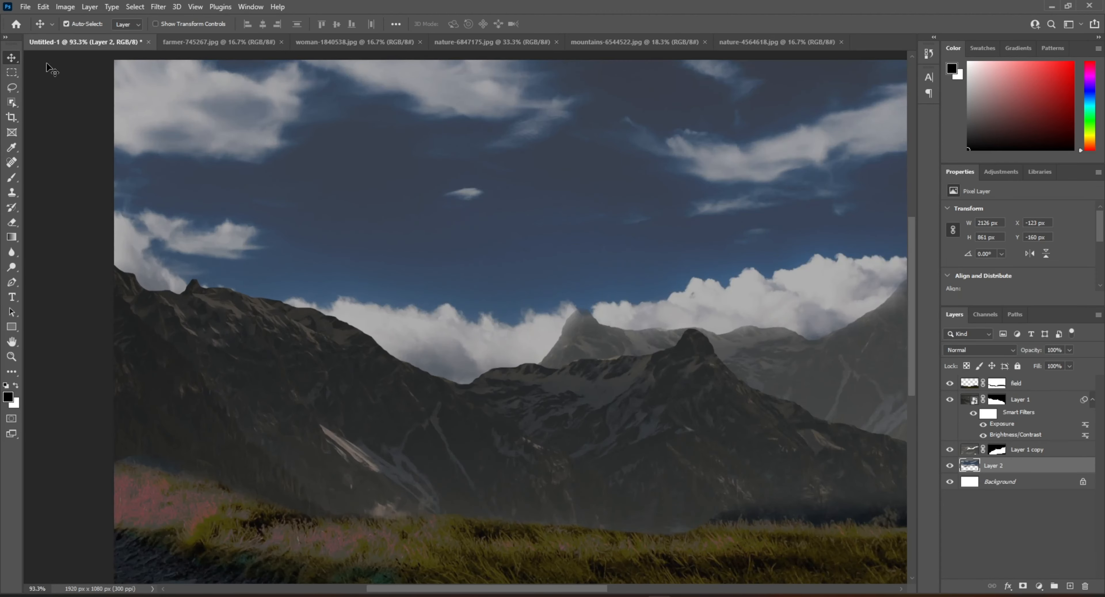
click(204, 323)
click(10, 176)
key(x)
scroll(143, 307, up, 3)
right_click(267, 292)
drag(344, 319, 348, 319)
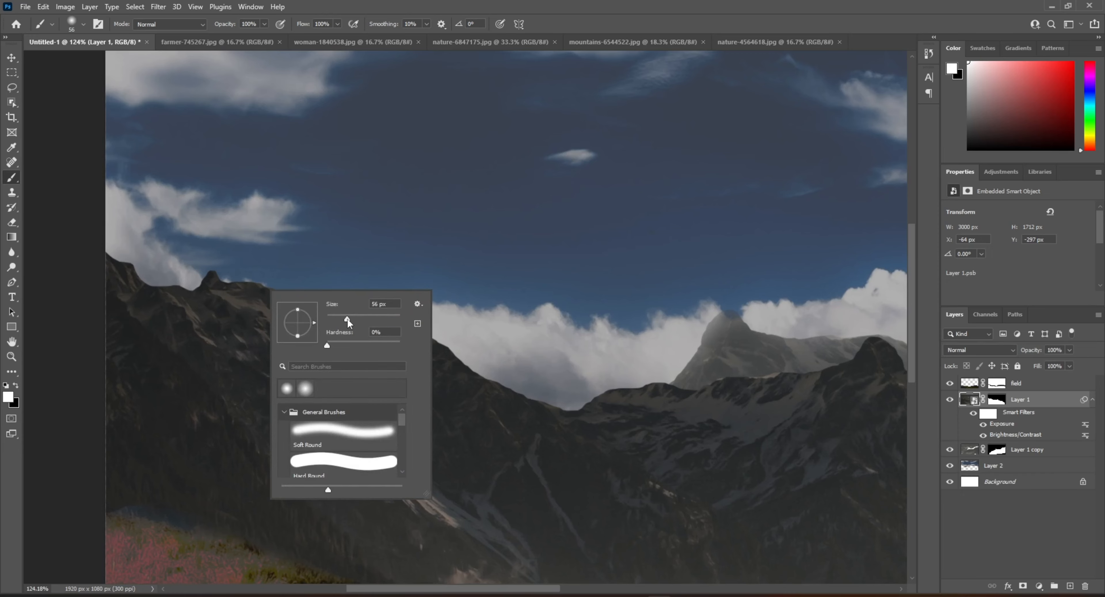
click(134, 251)
click(536, 233)
Brush white haze along the front mountains' ridgeline at 52% opacity and 54% flow, undoing the first full-strength stroke
drag(115, 253, 134, 251)
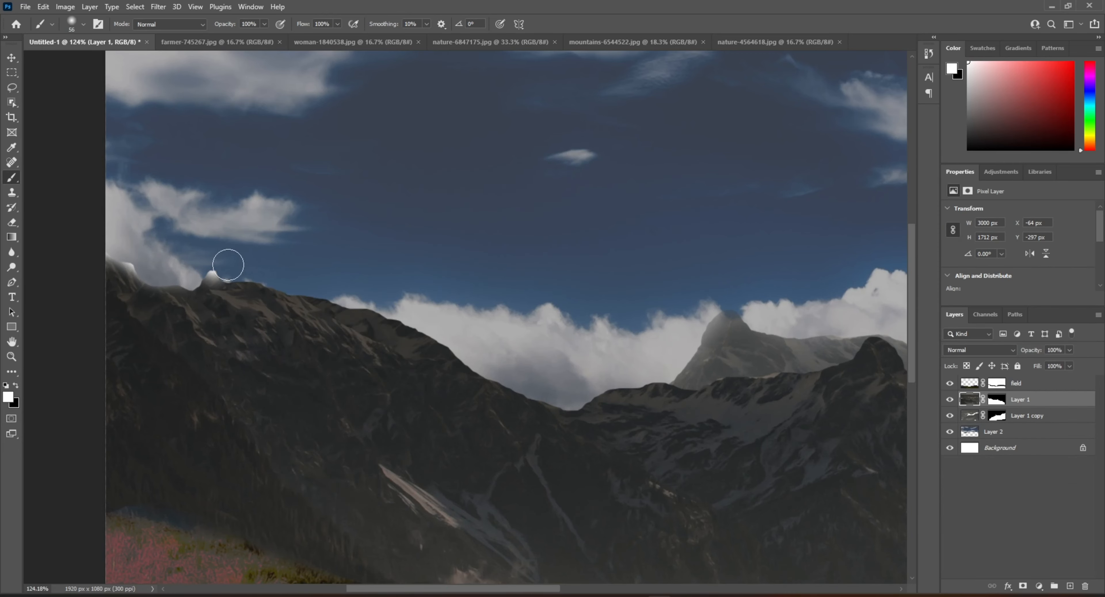
key(ctrl+z)
scroll(211, 259, up, 3)
click(239, 37)
mouse_move(199, 256)
mouse_down()
mouse_move(422, 303)
mouse_move(633, 383)
mouse_move(781, 485)
mouse_up()
drag(480, 588, 548, 588)
mouse_move(504, 448)
mouse_down()
mouse_move(759, 410)
mouse_move(837, 445)
mouse_up()
drag(563, 590, 622, 590)
drag(508, 414, 702, 425)
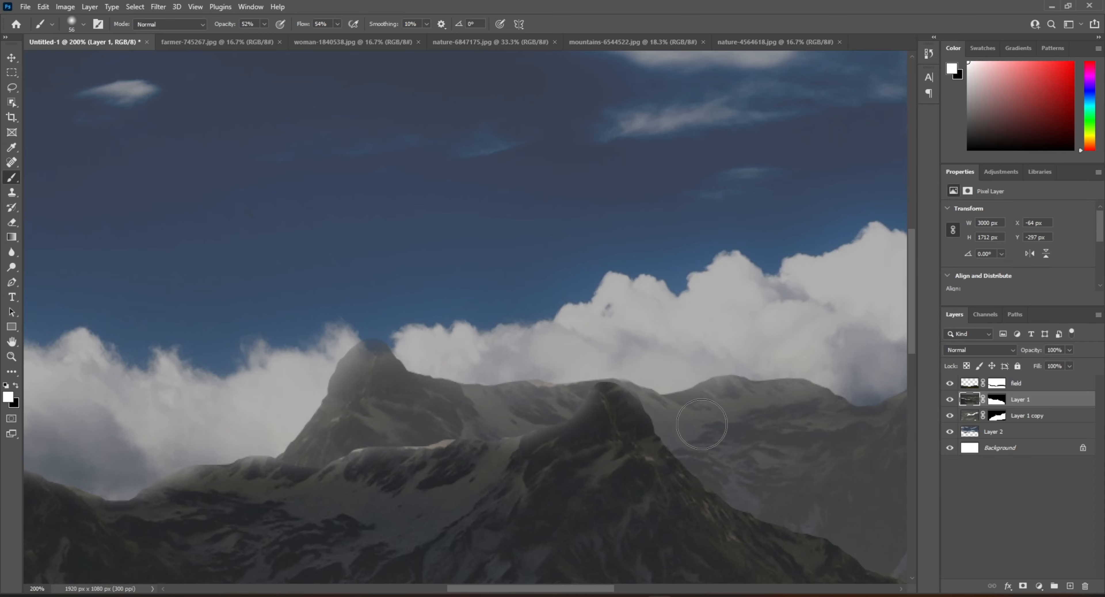
drag(604, 588, 668, 589)
scroll(485, 440, down, 3)
alt+scroll(559, 478, down, 5)
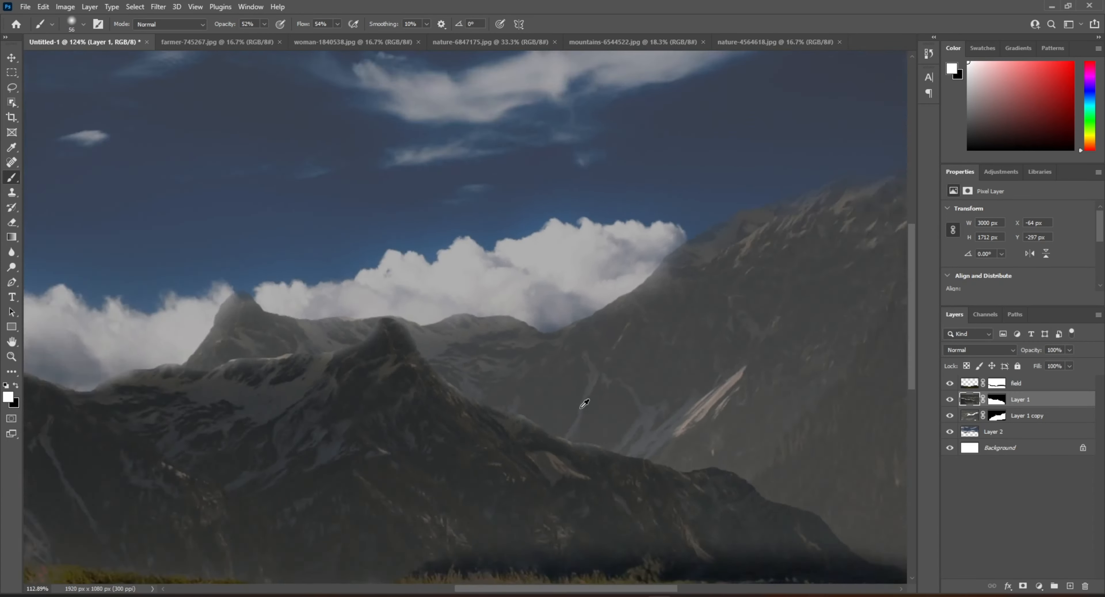
alt+scroll(300, 420, up, 2)
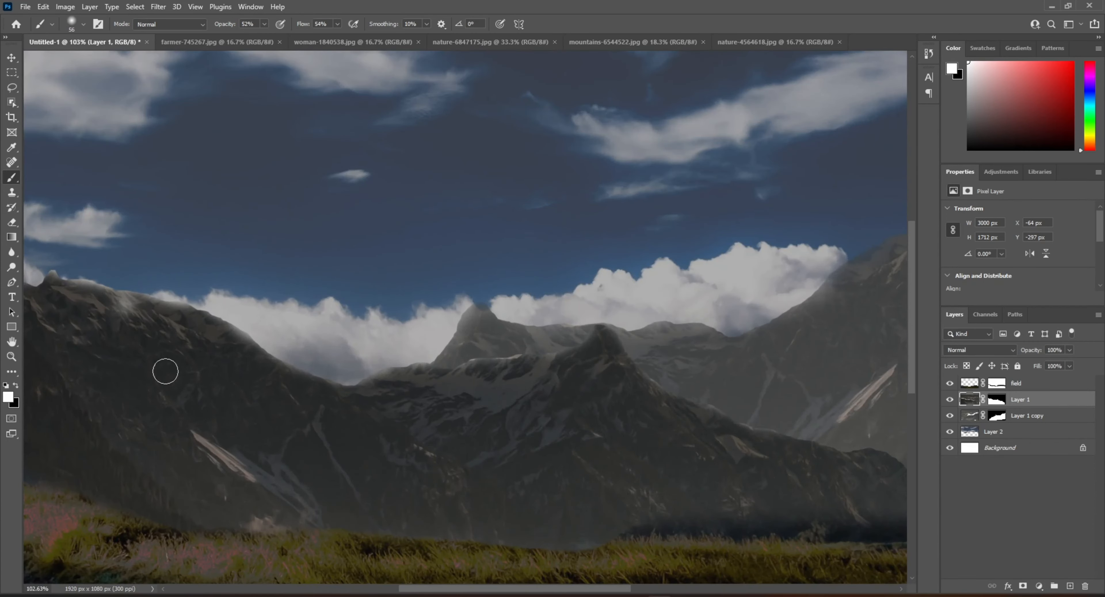
Undo the last brush stroke and paint faint haze over the front mountain slopes with an 83 px brush at 13% opacity
key(ctrl+z)
drag(451, 590, 396, 590)
right_click(216, 325)
click(299, 351)
click(265, 24)
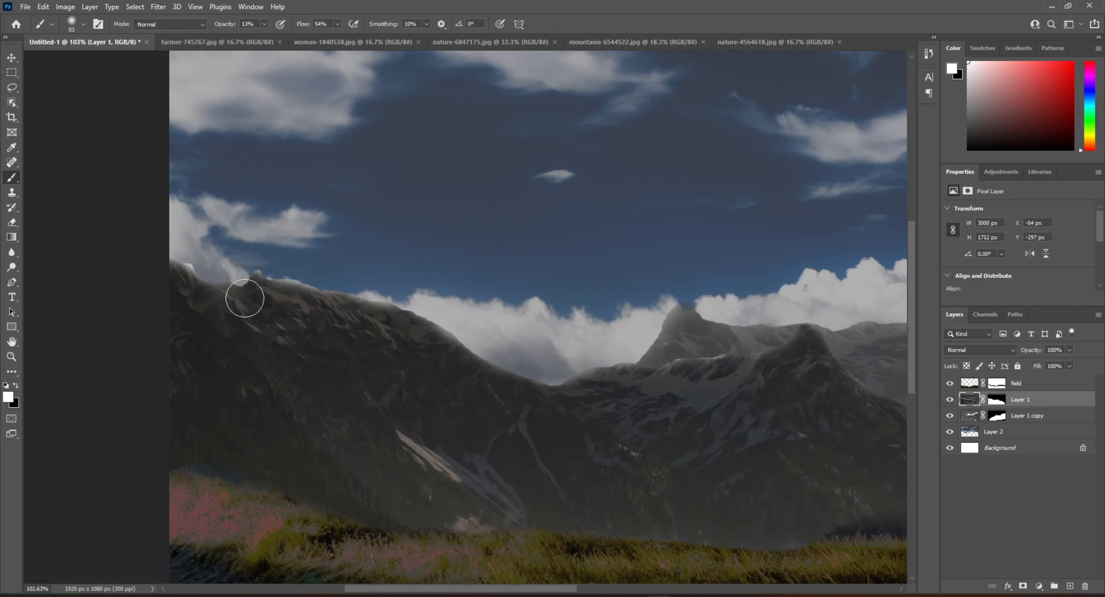
scroll(540, 402, down, 2)
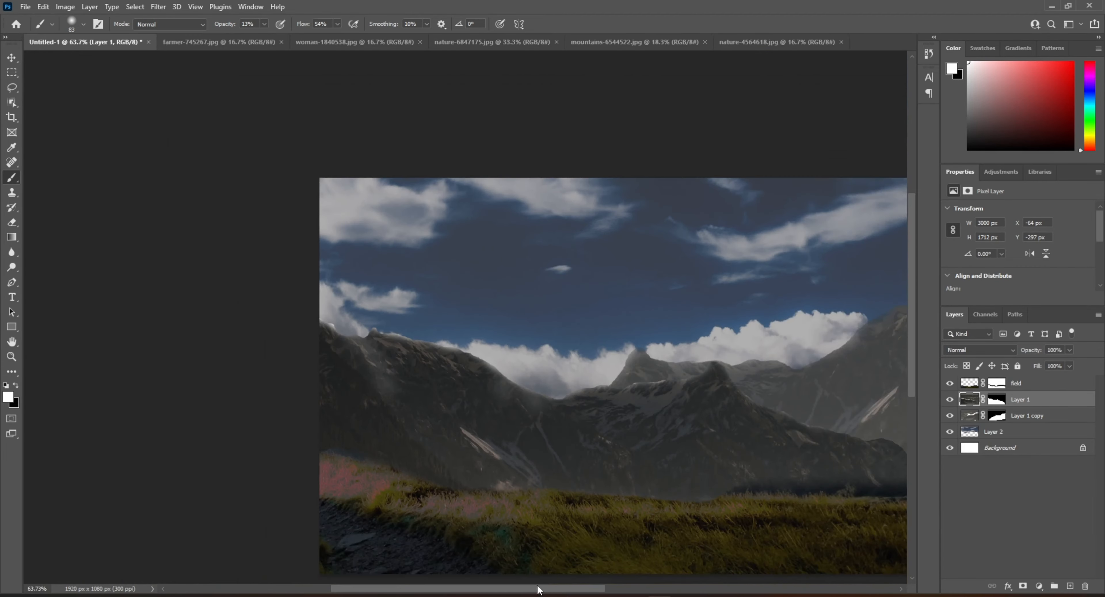
drag(539, 590, 595, 591)
scroll(483, 456, down, 4)
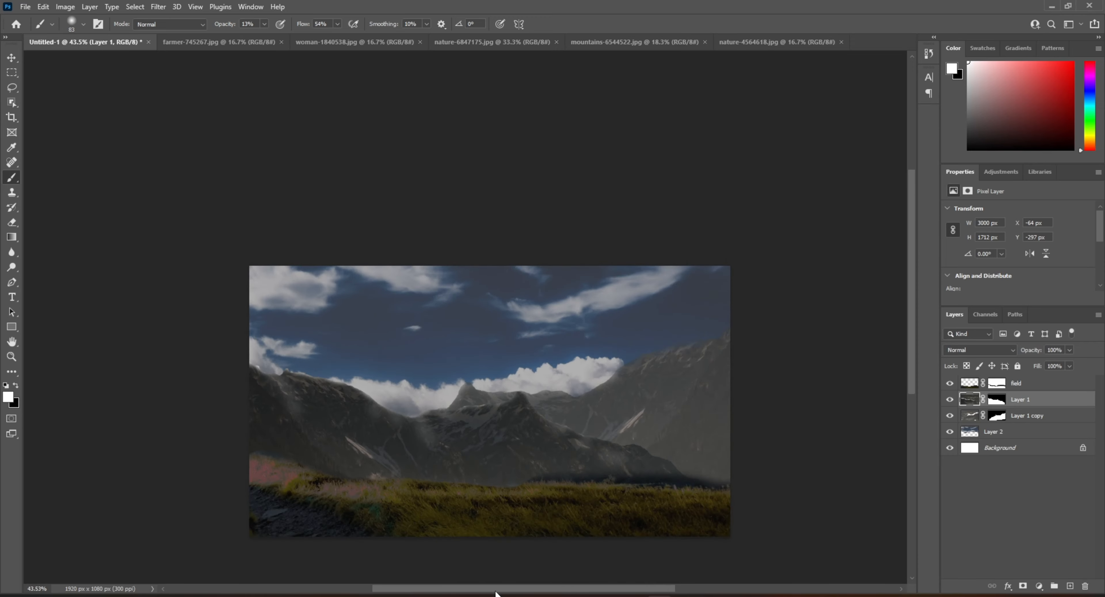
scroll(563, 317, up, 5)
drag(496, 591, 451, 590)
scroll(515, 448, down, 3)
drag(911, 301, 912, 348)
scroll(815, 537, up, 2)
click(997, 384)
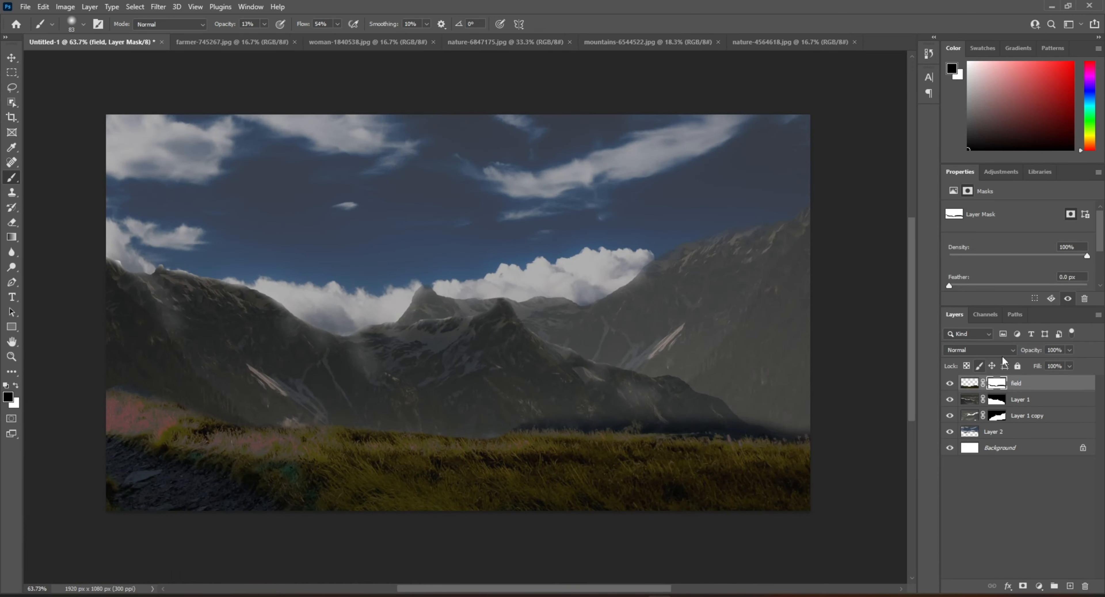
click(1069, 350)
mouse_move(1095, 363)
mouse_down()
mouse_move(1070, 363)
mouse_move(1096, 363)
mouse_up()
click(970, 383)
Shift the sky layer from blue to a muted teal with a Hue/Saturation adjustment
click(1032, 432)
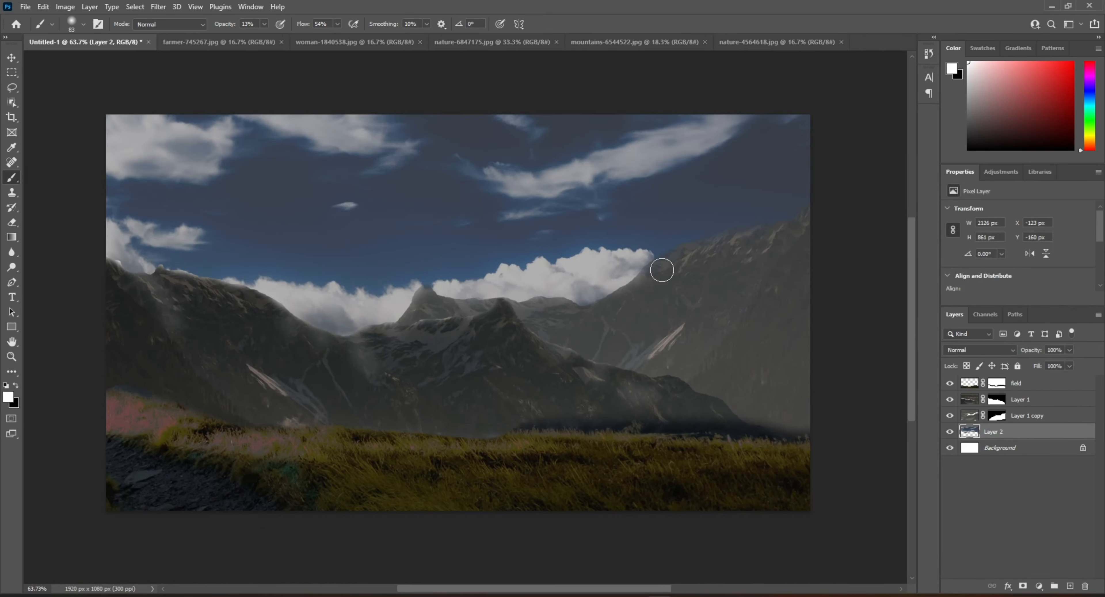
click(89, 6)
mouse_move(65, 6)
mouse_move(79, 33)
click(202, 94)
drag(515, 117, 752, 198)
drag(759, 278, 762, 337)
click(889, 220)
Adjust the sky layer's Color Balance in the midtones and set its highlights to -2, -4 and +10
click(65, 6)
mouse_move(80, 33)
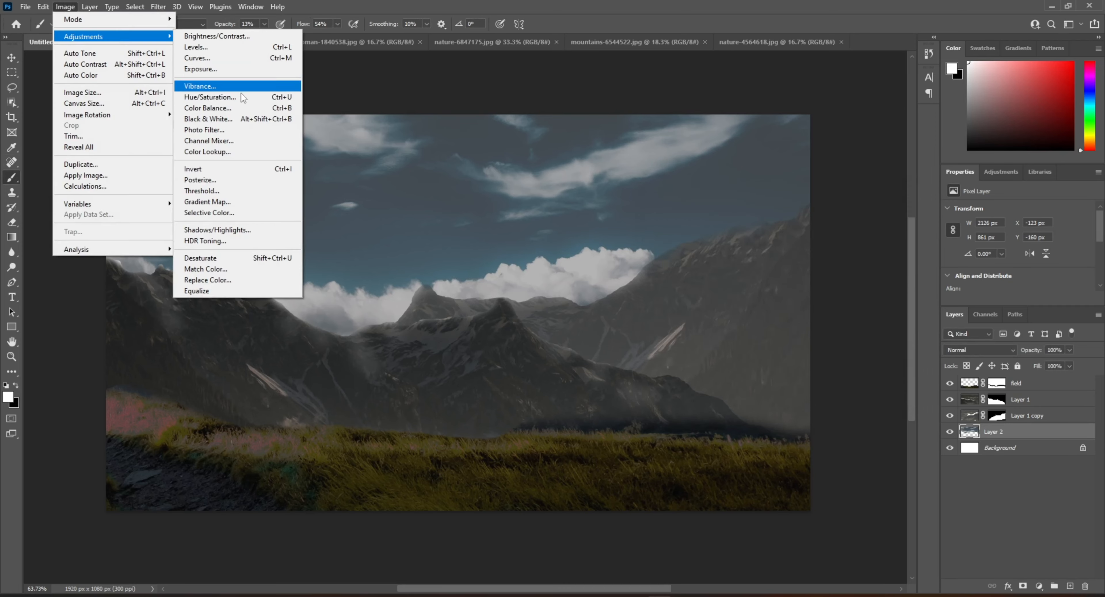
click(202, 107)
mouse_move(766, 261)
mouse_down()
mouse_move(780, 263)
mouse_move(768, 275)
mouse_up()
mouse_move(766, 288)
mouse_down()
mouse_move(779, 262)
mouse_move(763, 275)
mouse_up()
click(798, 320)
drag(767, 289, 772, 288)
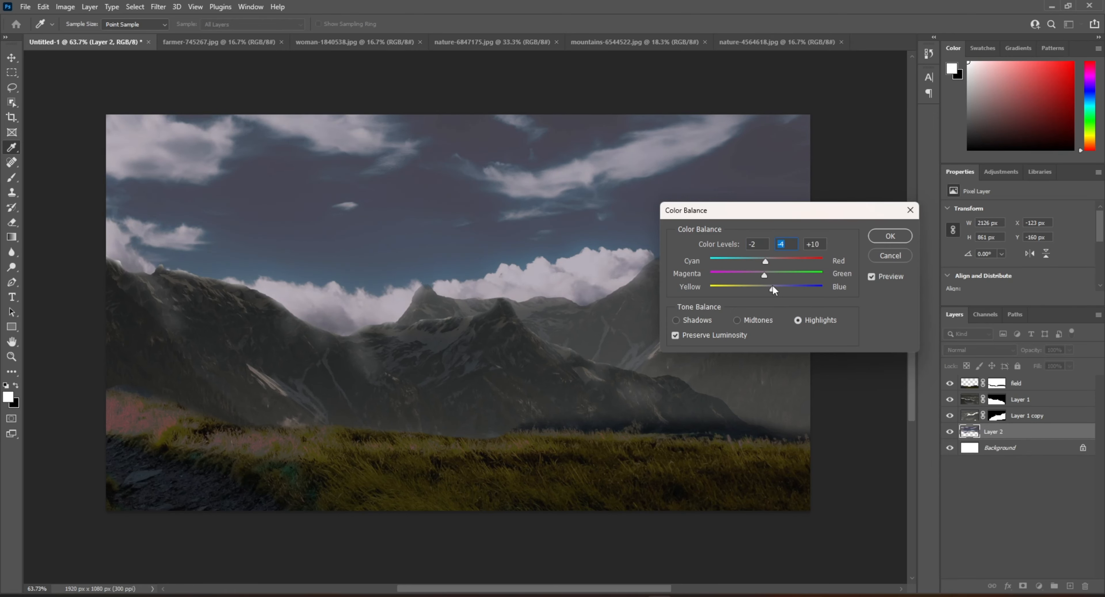
key(Return)
Select the field layer and set the soft round brush size to 99 px
scroll(683, 246, down, 3)
click(970, 385)
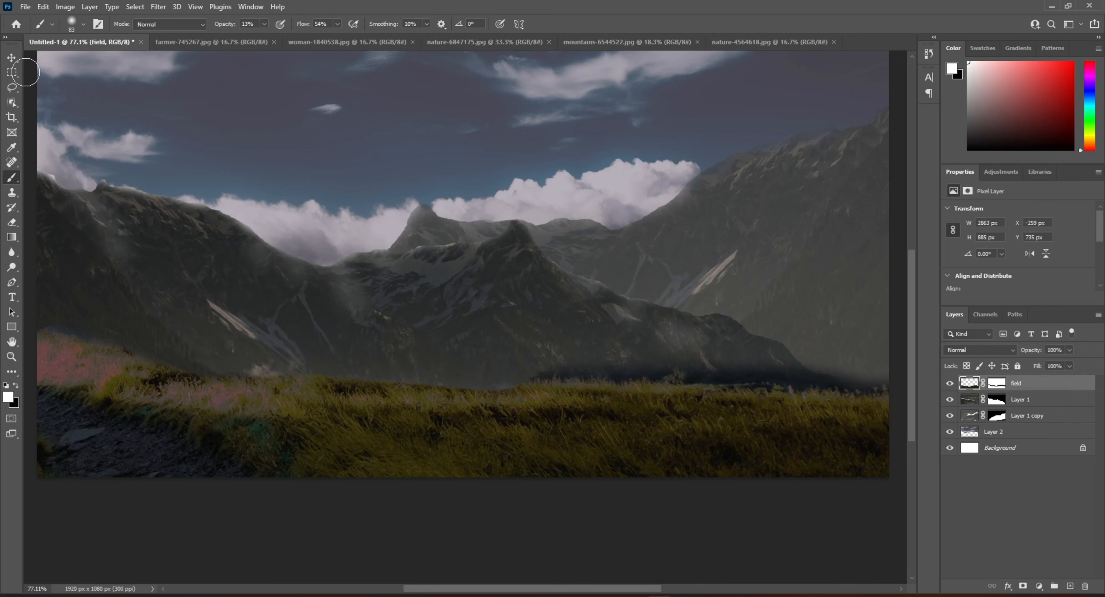
key(e)
click(14, 183)
right_click(59, 311)
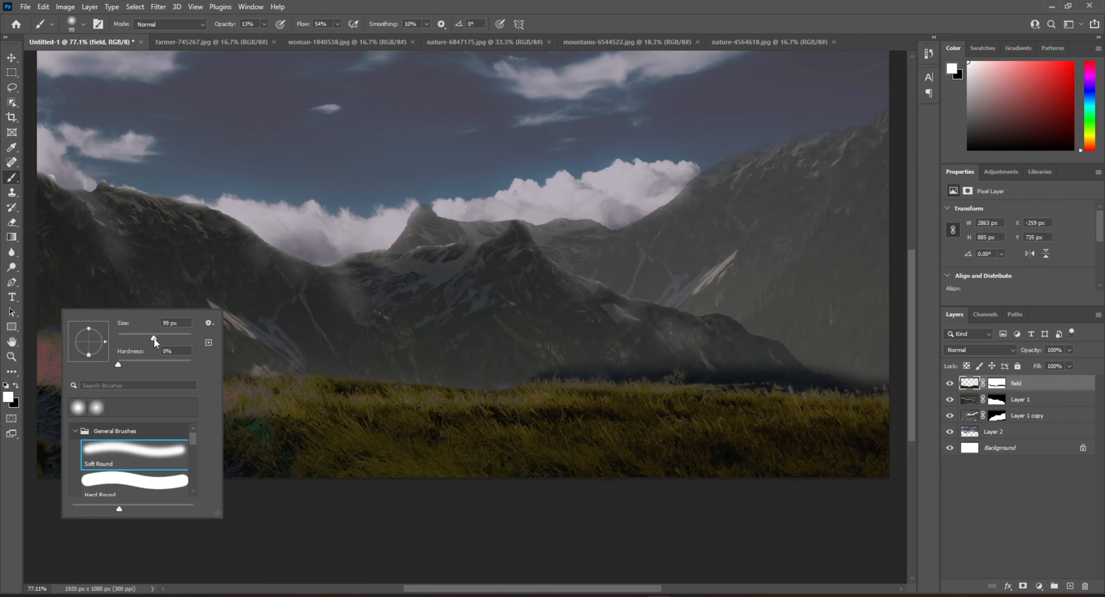
click(154, 340)
click(38, 313)
click(970, 433)
click(955, 381)
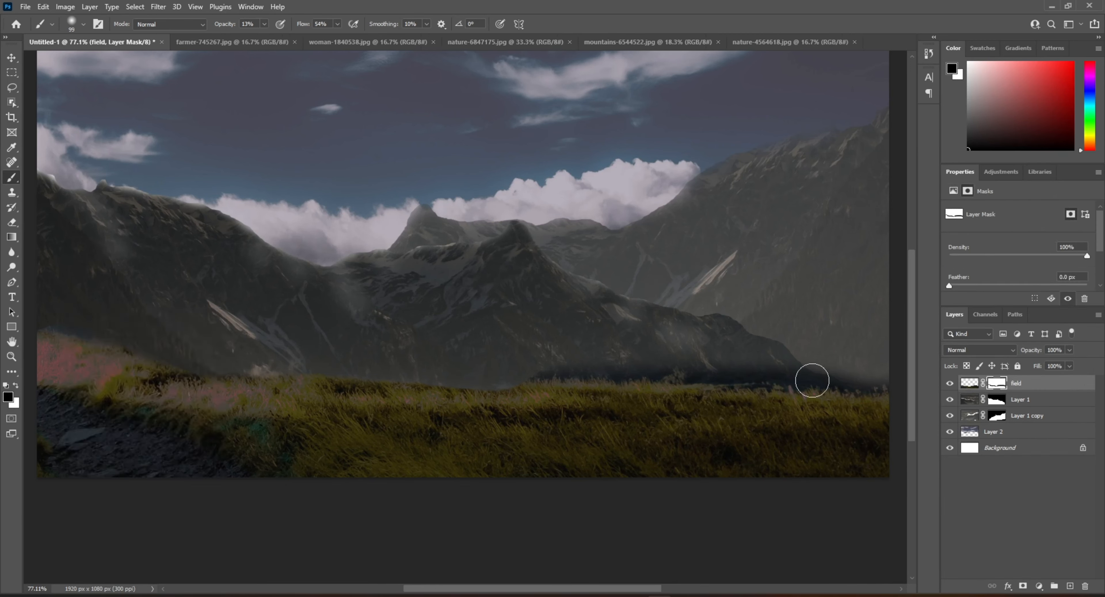
key(v)
click(11, 209)
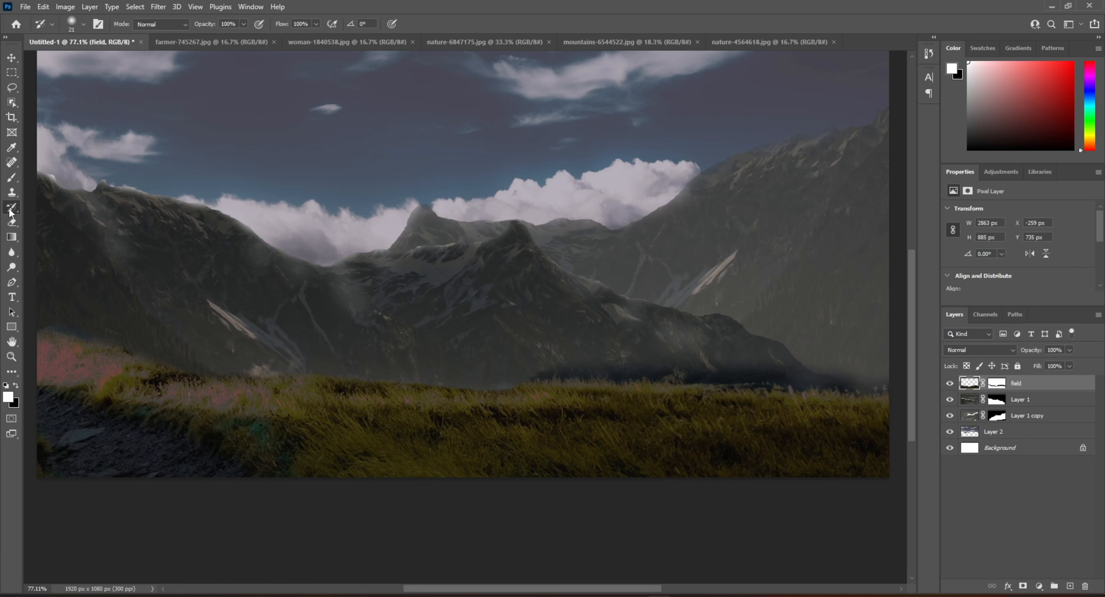
click(12, 178)
Brush faint haze along the upper edge of the grass on the field layer and undo the last strokes
right_click(142, 317)
click(46, 320)
drag(60, 341, 533, 386)
key(ctrl+z)
key(ctrl+z)
key(ctrl+z)
key(ctrl+z)
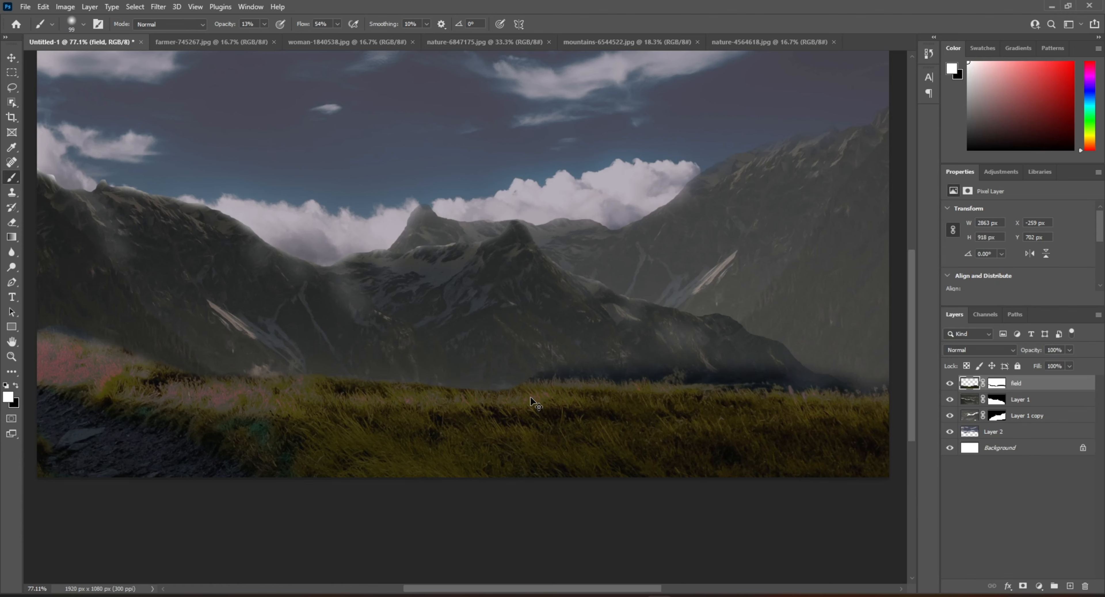
Flatten the soft round brush tip into a horizontal ellipse at a 180° angle and enlarge it for the field layer
click(970, 401)
click(950, 418)
click(997, 383)
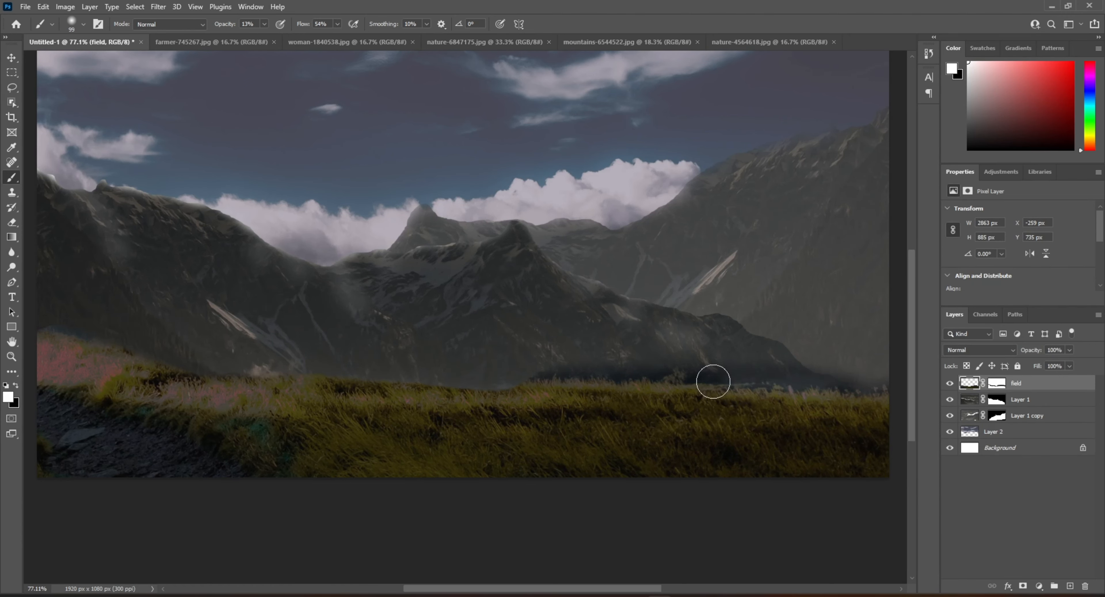
key(ctrl+2)
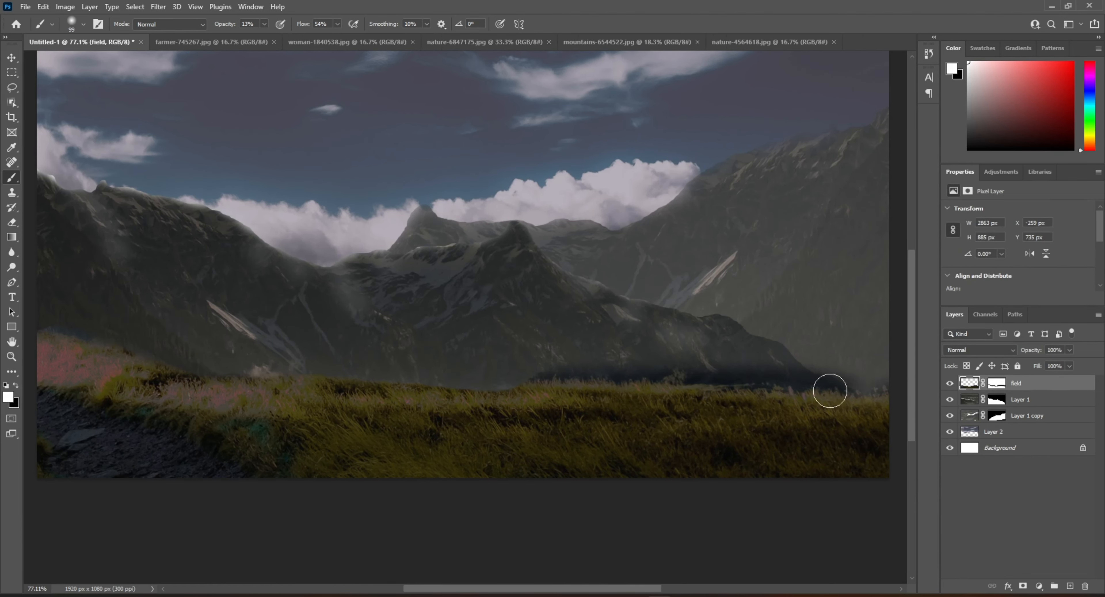
right_click(642, 412)
drag(636, 430, 633, 423)
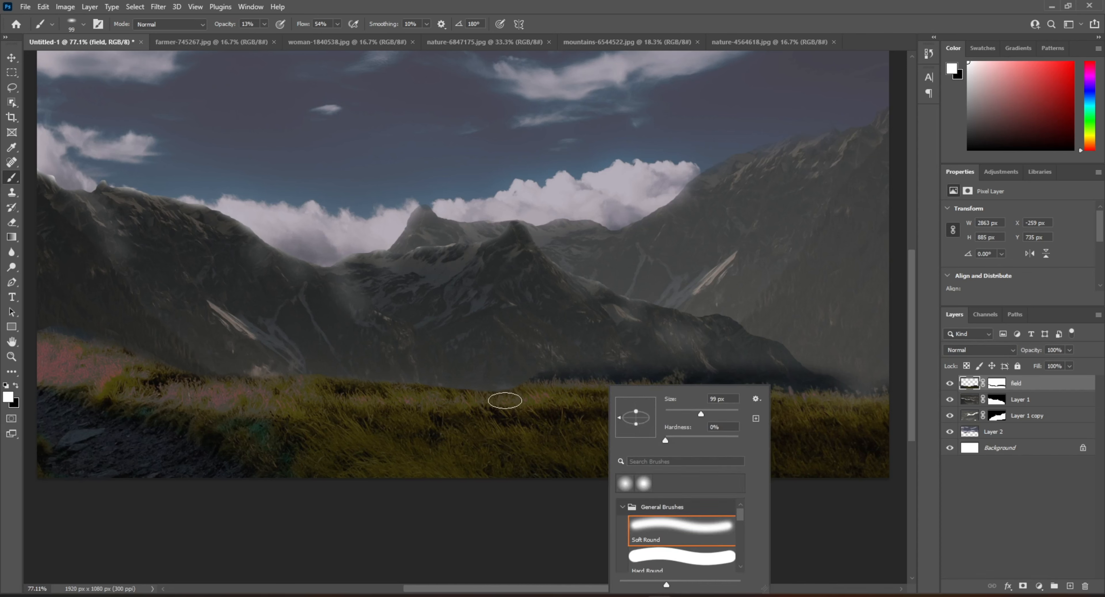
right_click(374, 403)
drag(466, 414, 484, 413)
Switch to farmer-745267.jpg and trace a Pen path up the leaning trunk's edge and onto the leafy underside of the large branch
mouse_move(824, 424)
mouse_down()
mouse_move(244, 398)
mouse_move(91, 368)
mouse_move(61, 428)
mouse_move(171, 461)
mouse_move(74, 466)
mouse_move(821, 471)
mouse_up()
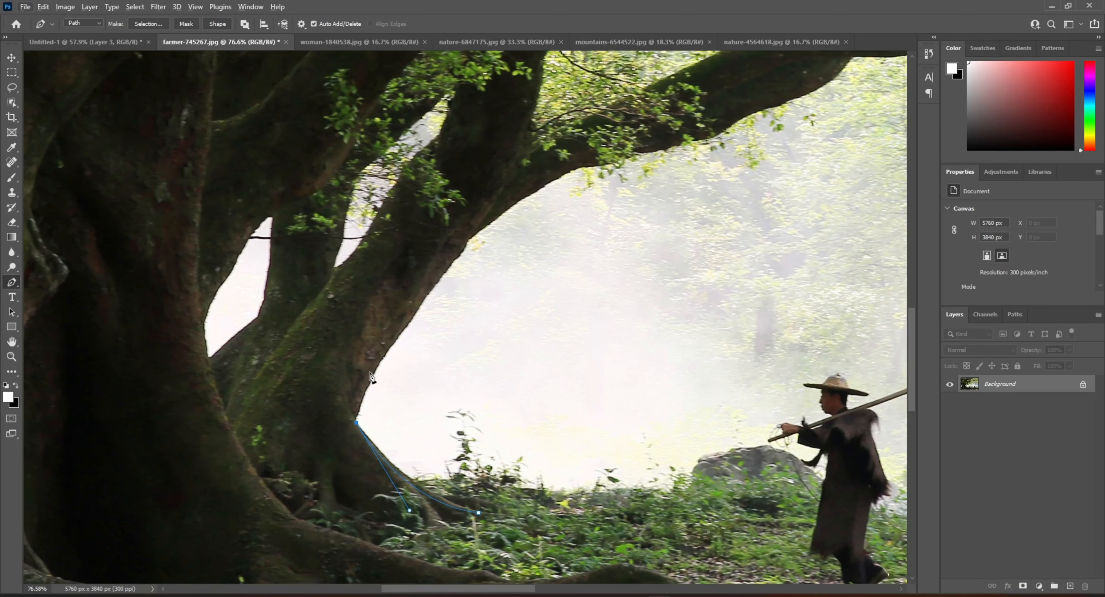
drag(378, 364, 399, 348)
drag(552, 181, 557, 179)
scroll(549, 312, right, 3)
scroll(523, 212, up, 8)
click(308, 233)
click(356, 236)
click(427, 209)
click(467, 201)
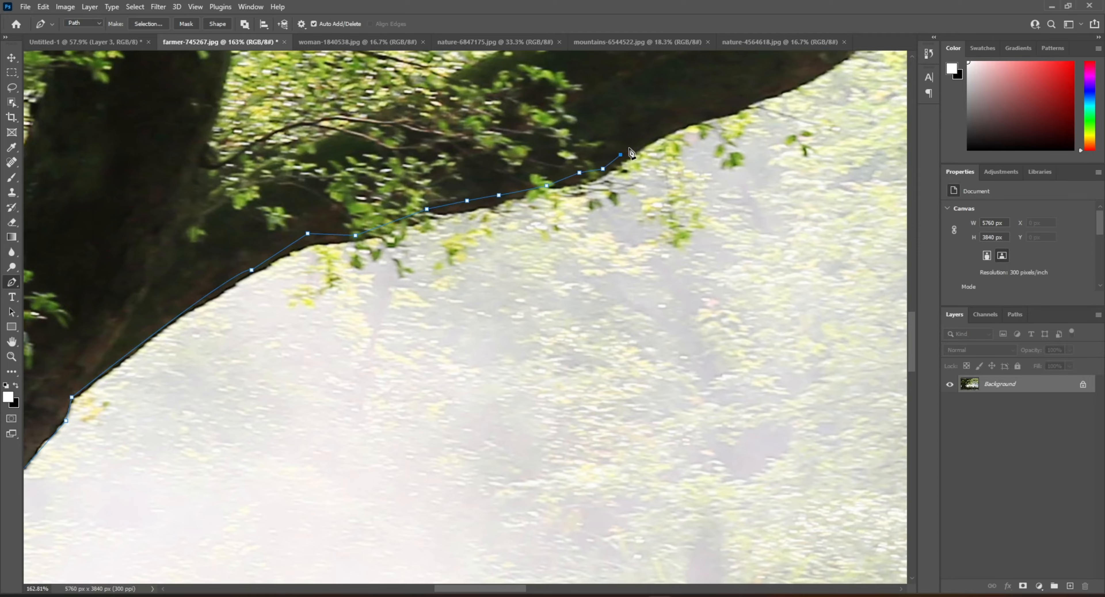
Continue the path with closely spaced points past the leaf clusters, following the branch's underside toward its bend
scroll(630, 153, down, 3)
click(437, 208)
click(473, 192)
click(500, 175)
click(541, 169)
click(583, 152)
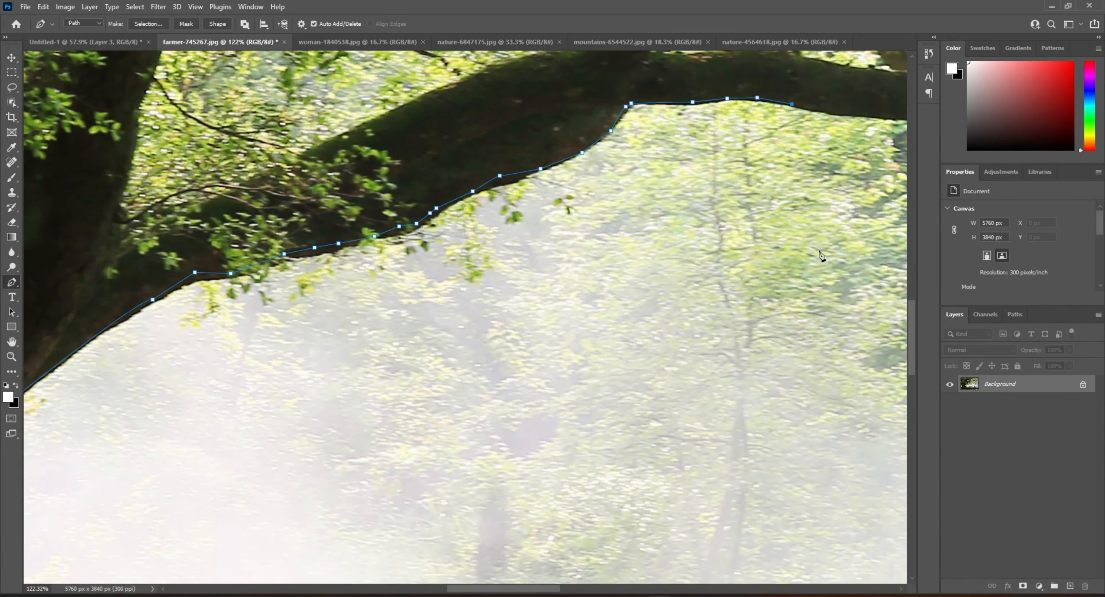
Extend the path along the long, nearly horizontal underside of the branch as far as its fork
scroll(819, 252, right, 5)
click(326, 125)
click(477, 138)
click(647, 150)
scroll(647, 243, down, 7)
scroll(826, 232, up, 2)
click(825, 233)
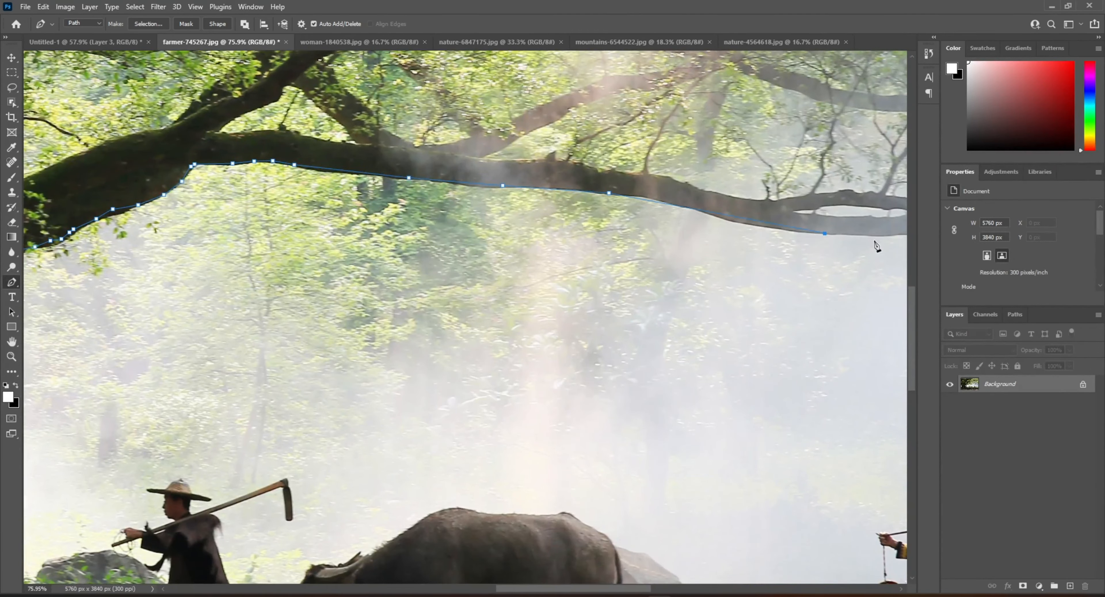
Carry the path around the branch's thin outer end and back along its upper side to the fork
scroll(745, 212, right, 5)
scroll(612, 177, down, 2)
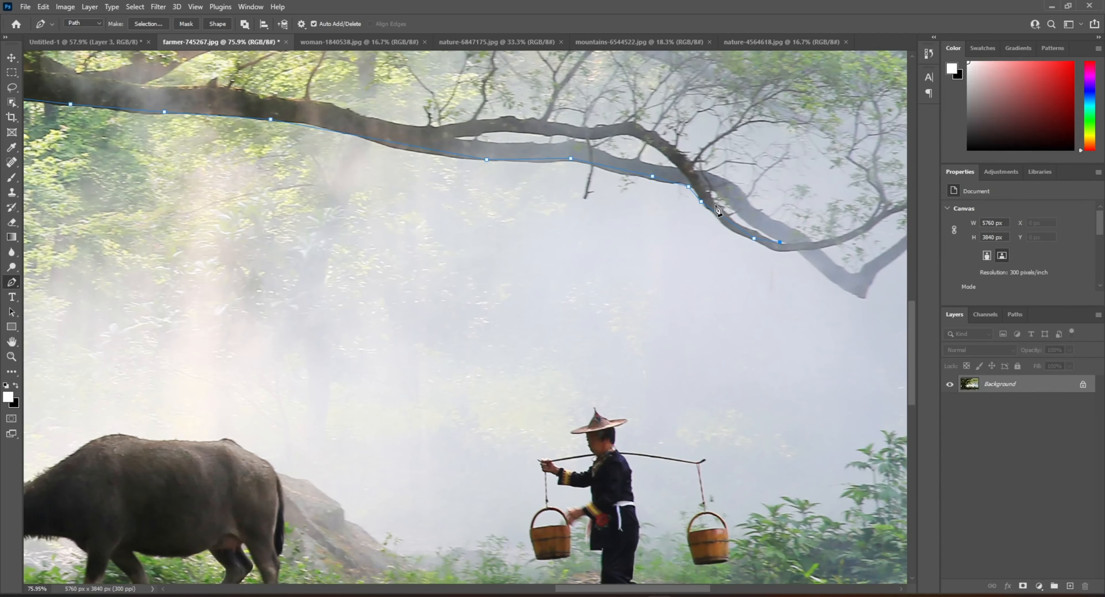
scroll(588, 441, left, 5)
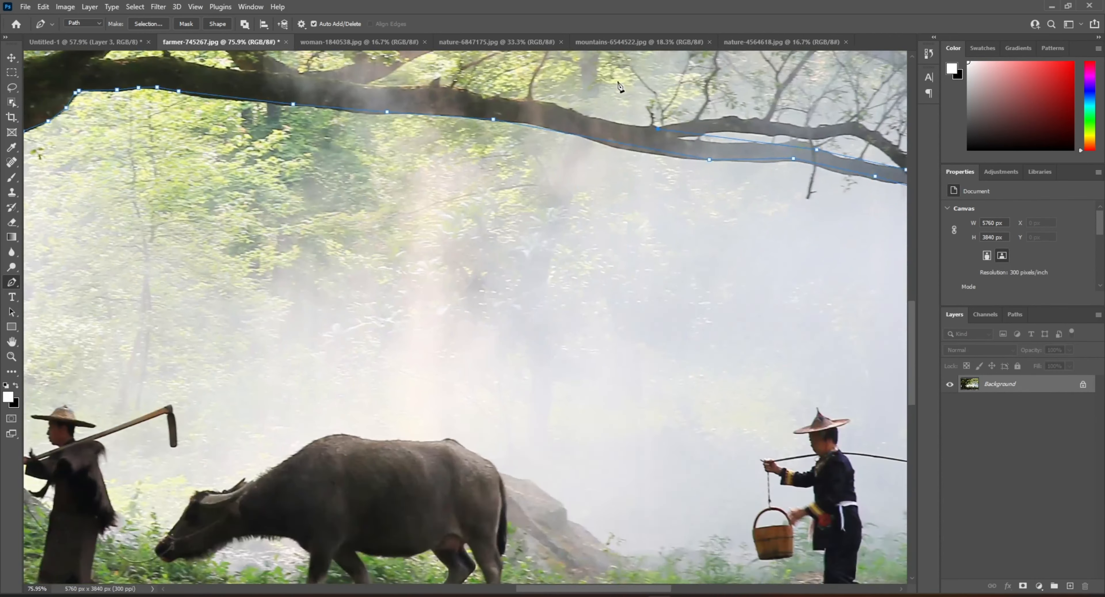